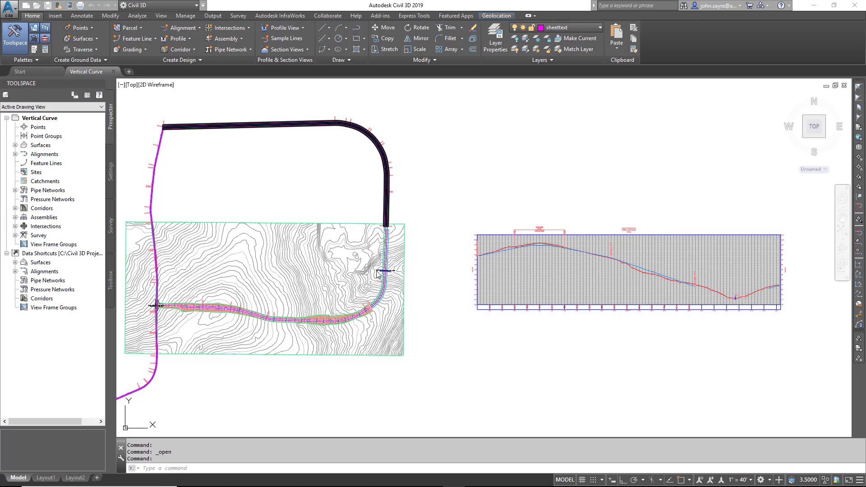
Pan and zoom so the profile view fills the drawing area
scroll(377, 273, "up", 5)
scroll(400, 279, "up", 3)
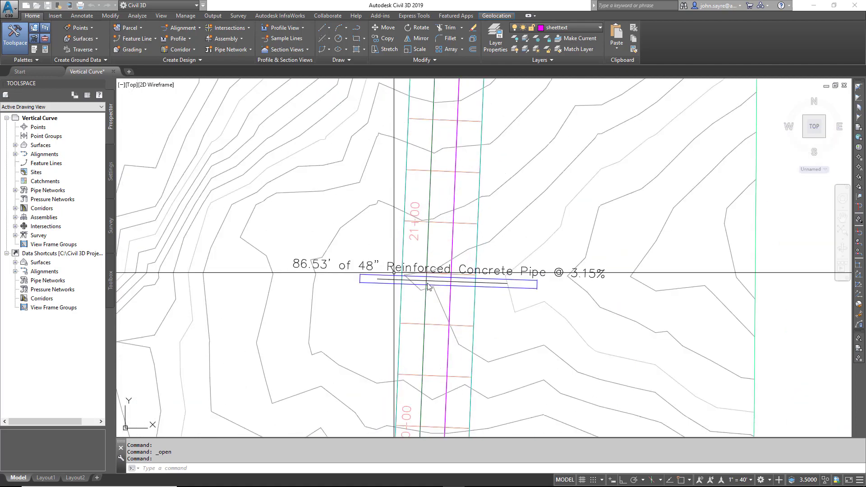
scroll(339, 278, "down", 3)
scroll(339, 278, "down", 2)
scroll(339, 278, "down", 2)
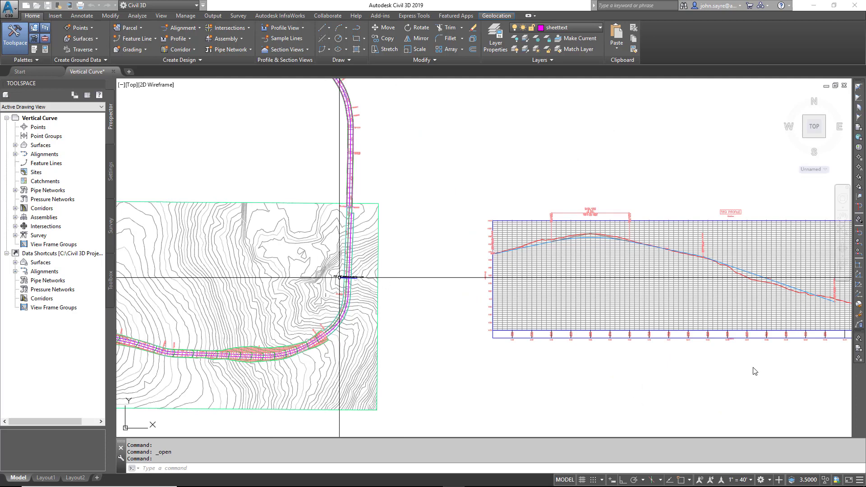
middle_click_drag(713, 363, 544, 354)
scroll(544, 354, "up", 2)
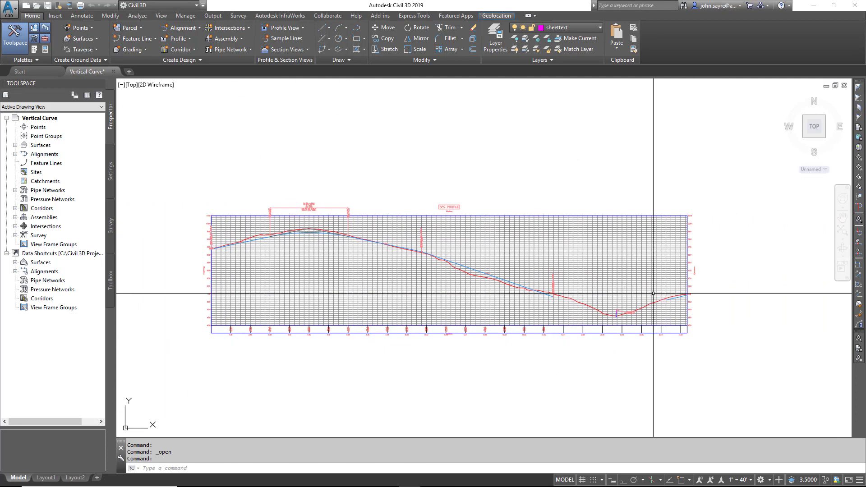
scroll(590, 339, "up", 3)
scroll(536, 332, "up", 2)
scroll(536, 329, "up", 3)
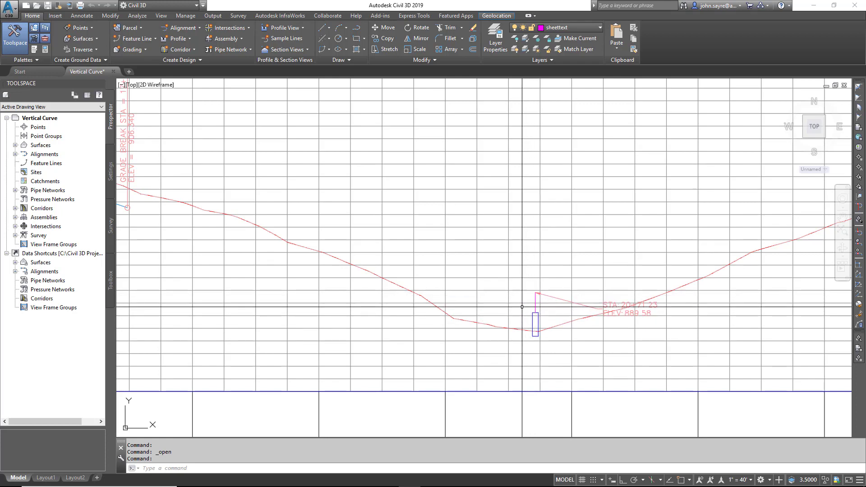
Center the view on the culvert low point at STA 20+71.23, elevation 889.58
scroll(525, 307, "up", 2)
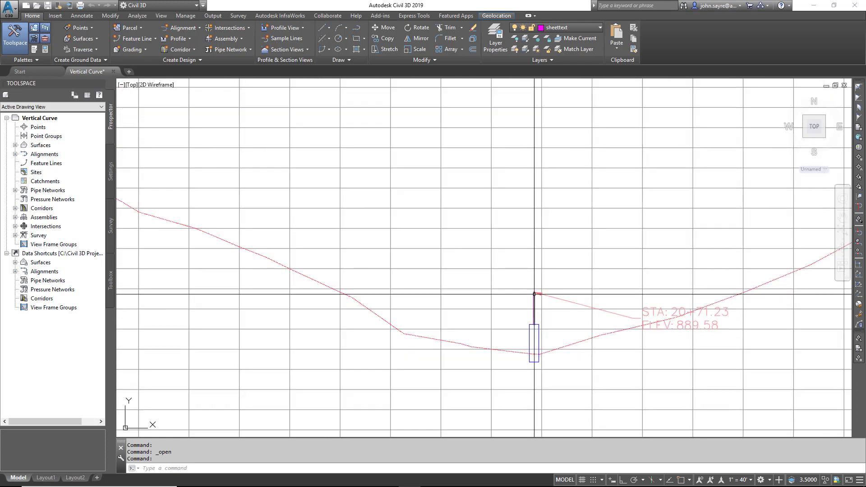
scroll(535, 294, "down", 2)
scroll(534, 294, "down", 2)
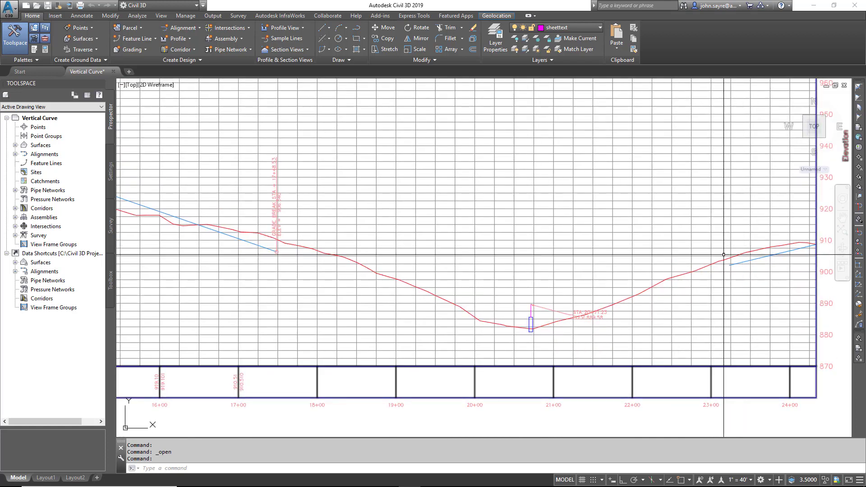
scroll(576, 291, "down", 4)
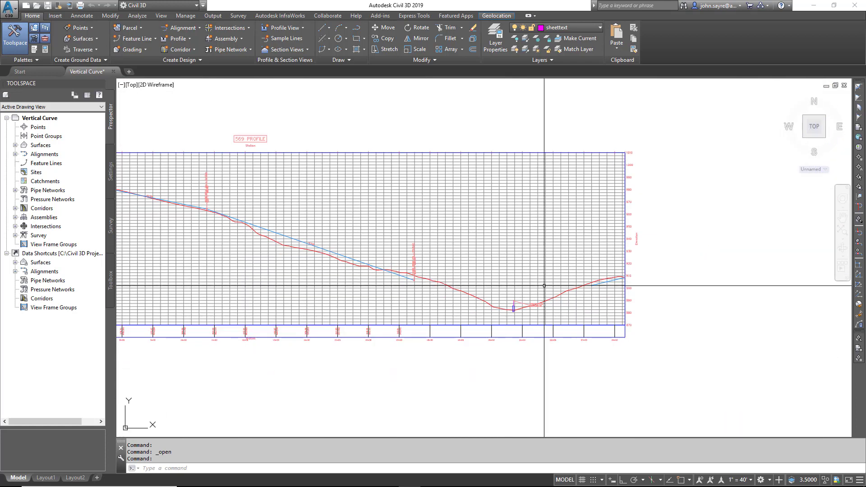
scroll(524, 310, "up", 4)
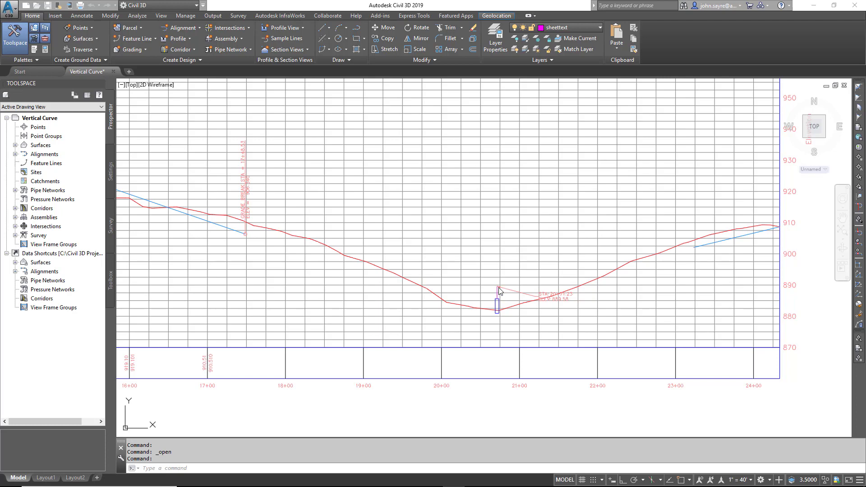
scroll(498, 289, "up", 5)
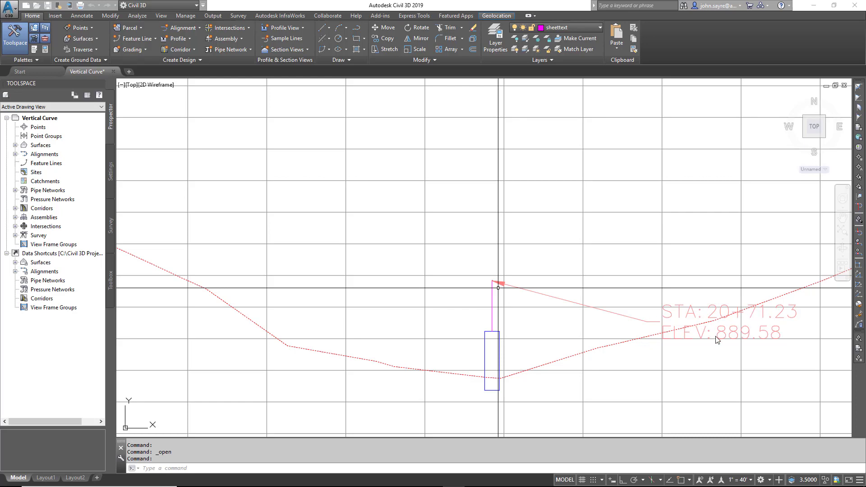
scroll(716, 339, "down", 4)
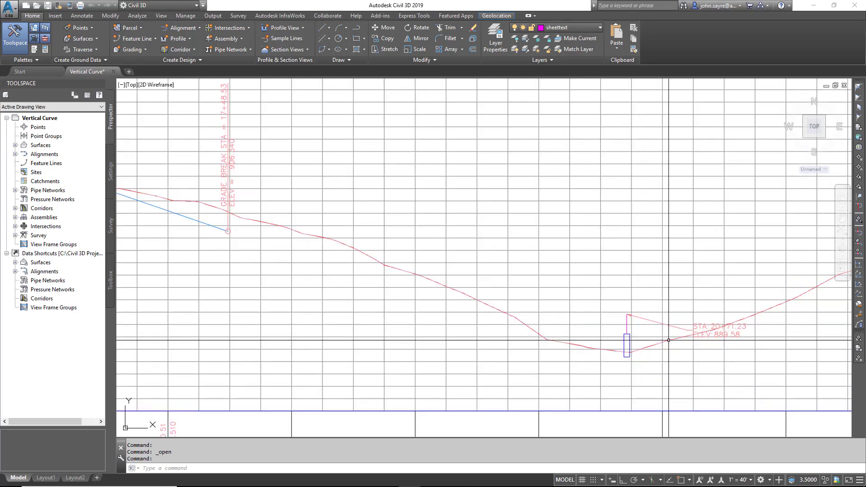
middle_click_drag(668, 340, 550, 323)
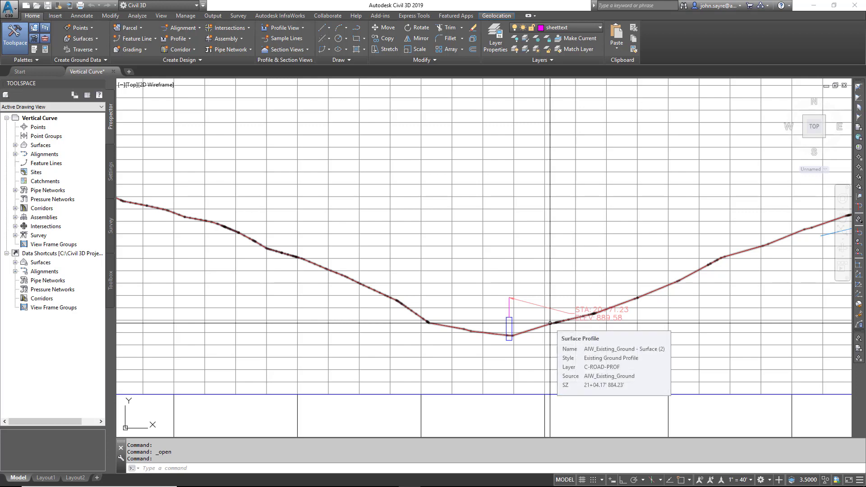
scroll(550, 324, "down", 1)
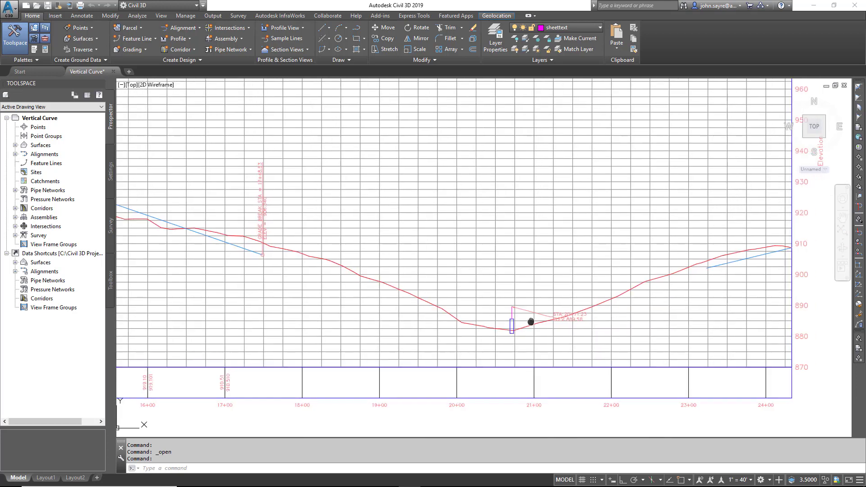
scroll(514, 318, "down", 1)
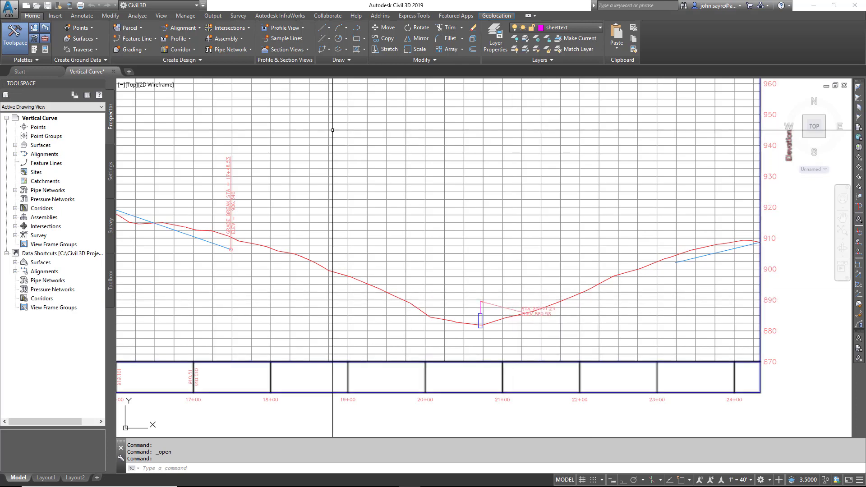
Open Edit Profile Geometry for profile 569 and list the vertical curve types
left_click(195, 236)
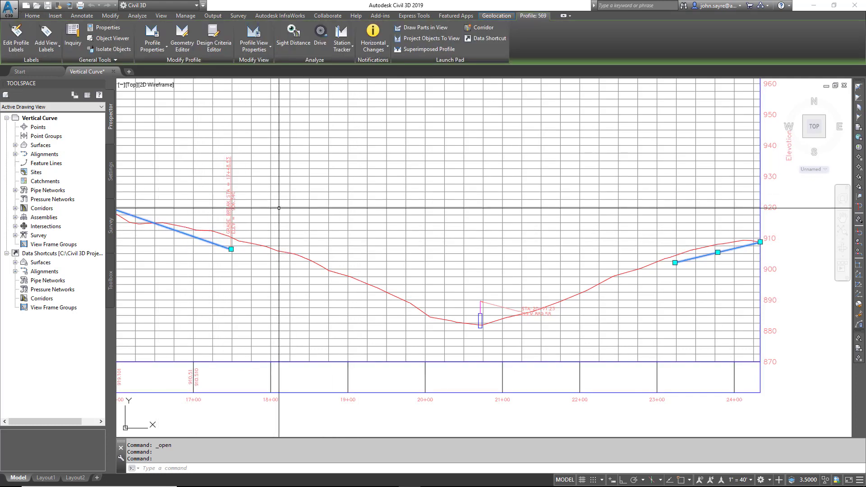
right_click(282, 193)
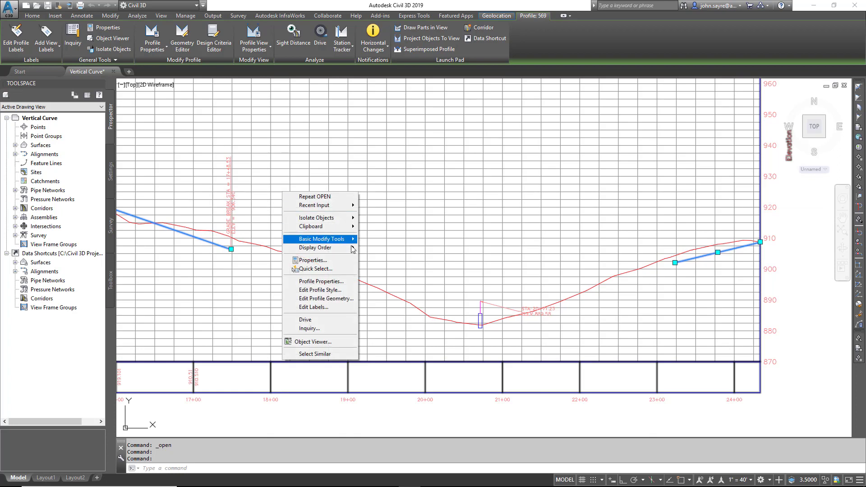
left_click(334, 299)
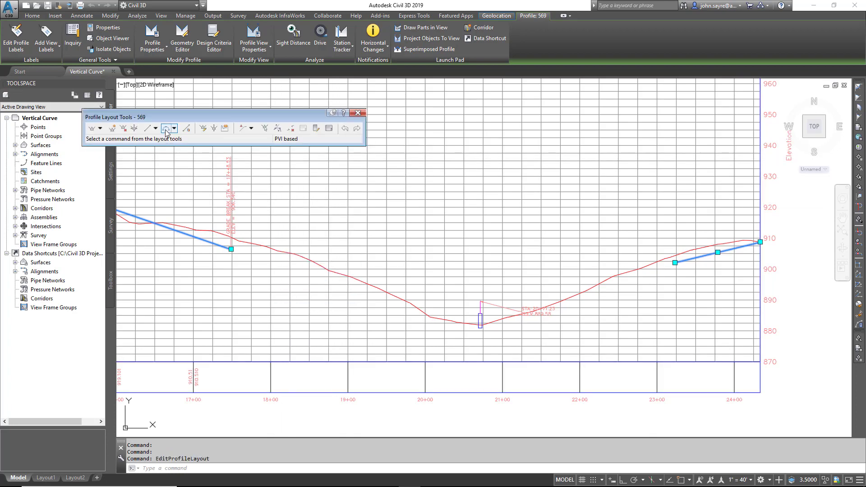
left_click(175, 129)
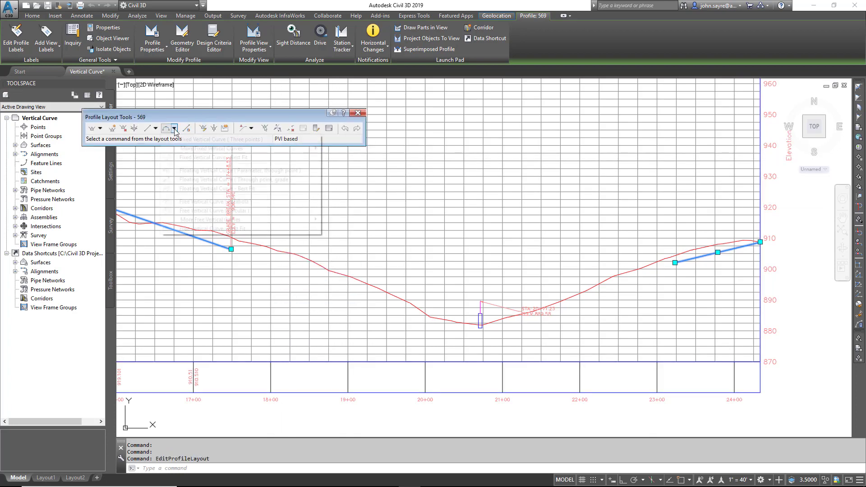
mouse_move(212, 148)
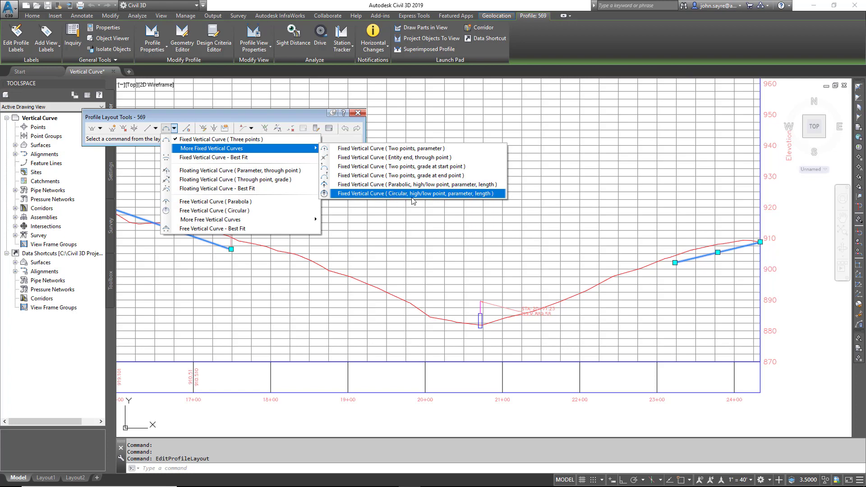
Place a fixed parabolic high/low point curve with its low point on the culvert marker endpoint
left_click(380, 185)
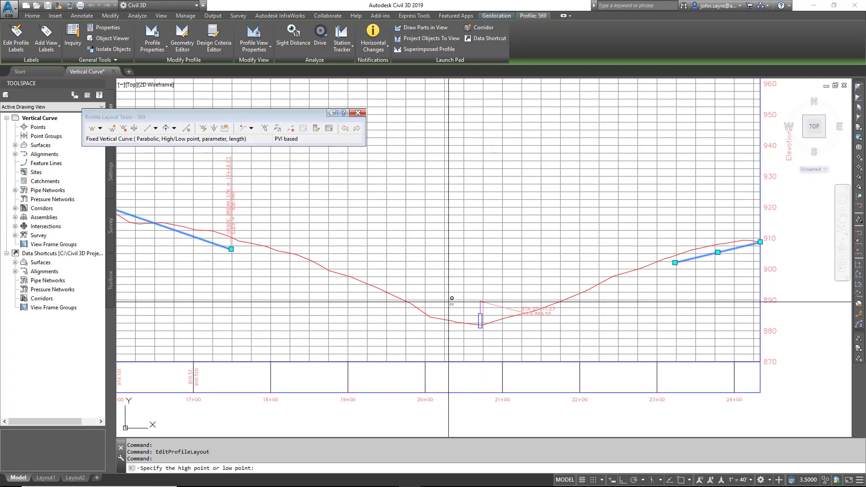
type("end")
key("Return")
scroll(454, 296, "up", 4)
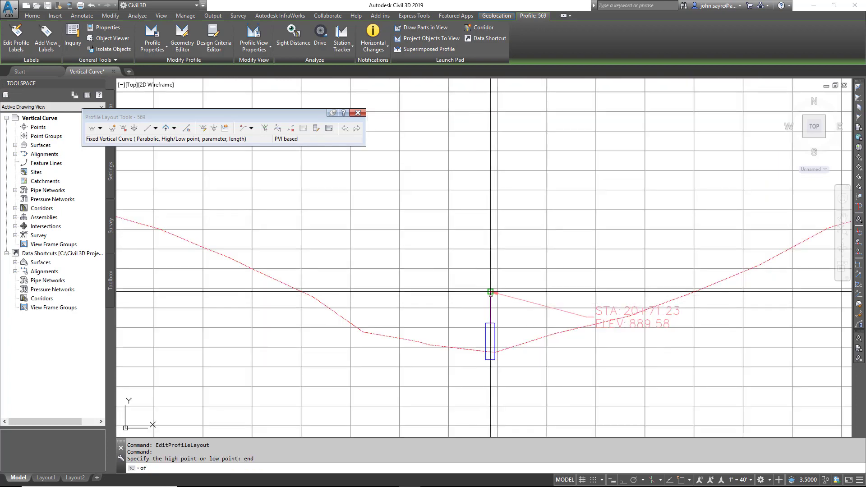
left_click(491, 292)
scroll(449, 309, "down", 4)
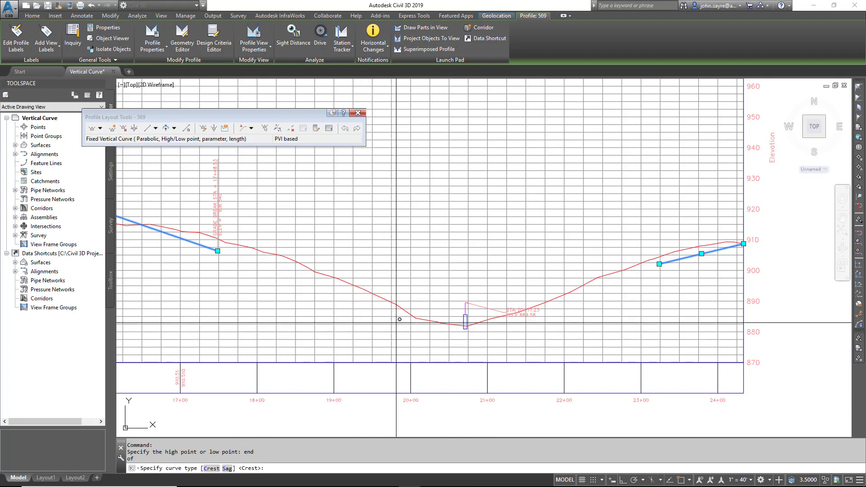
Make it a sag curve with K 30 and the default 150 ft length
type("s")
key("Return")
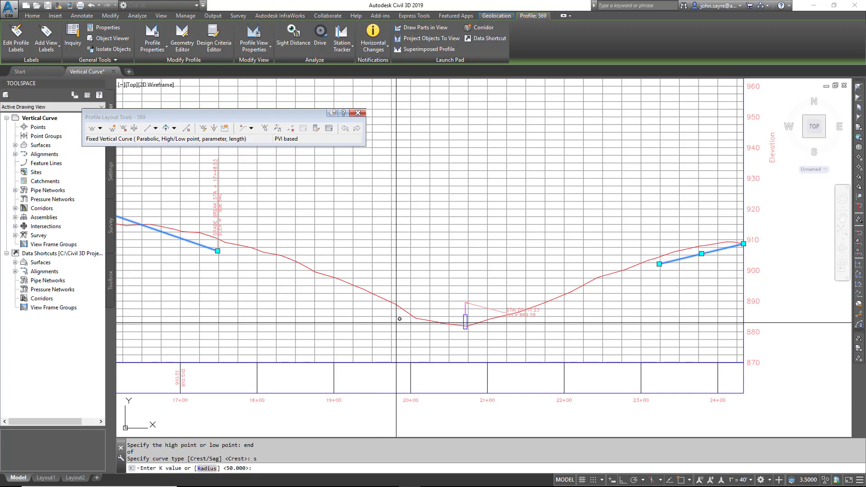
key("Return")
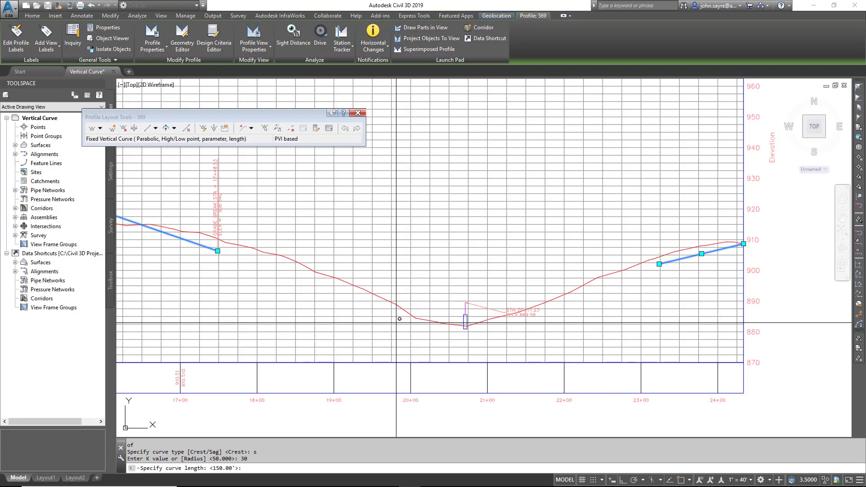
key("Return")
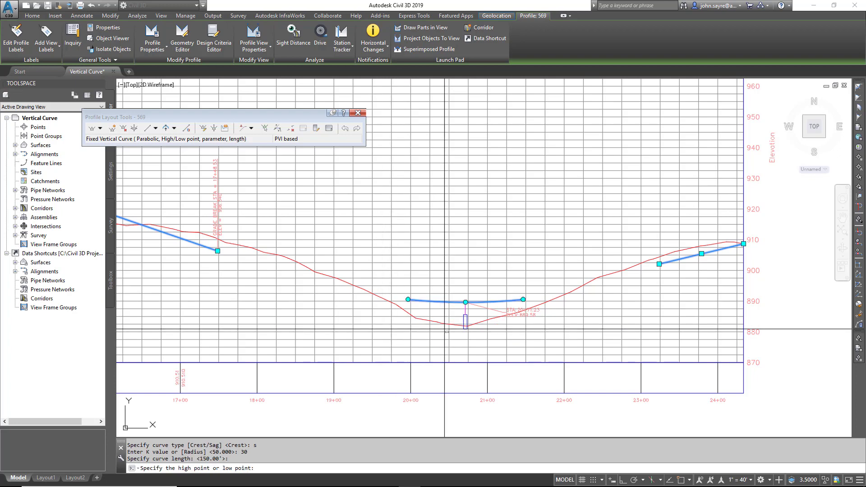
scroll(470, 324, "up", 2)
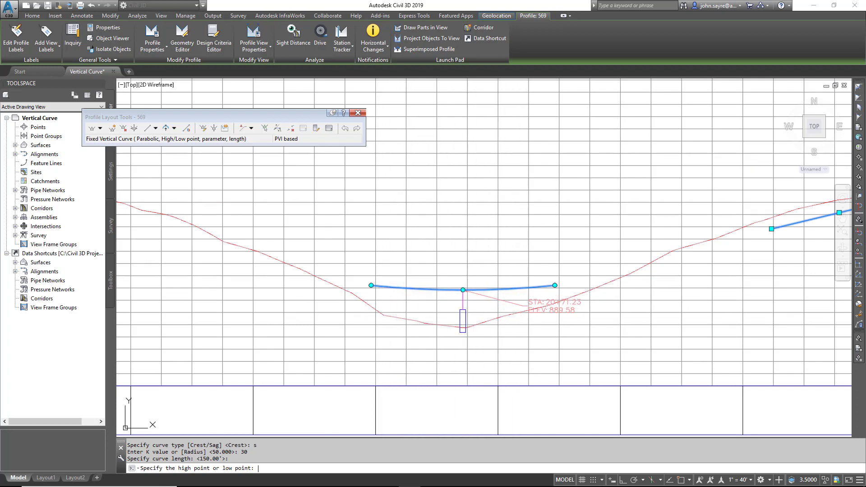
key("Escape")
scroll(470, 324, "down", 2)
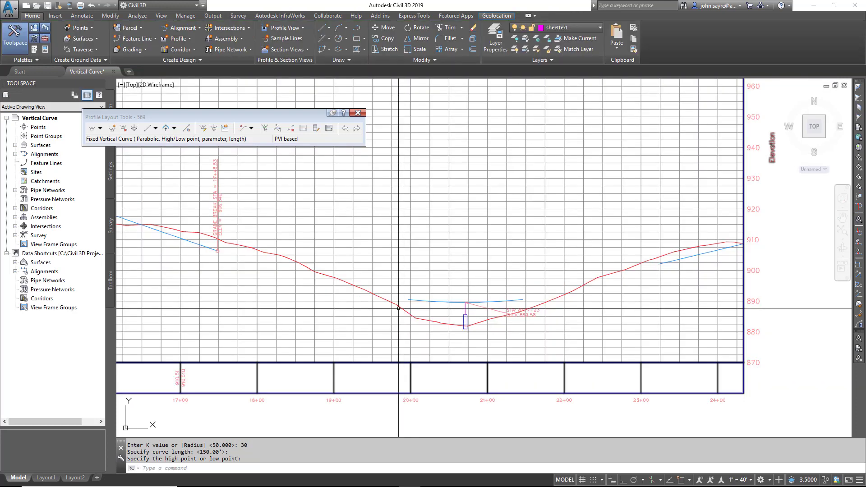
scroll(401, 307, "down", 2)
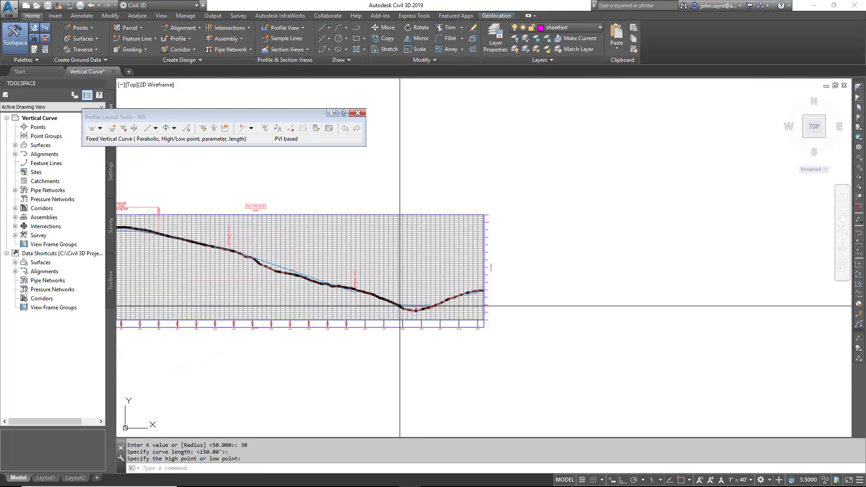
scroll(400, 308, "down", 2)
scroll(334, 310, "down", 3)
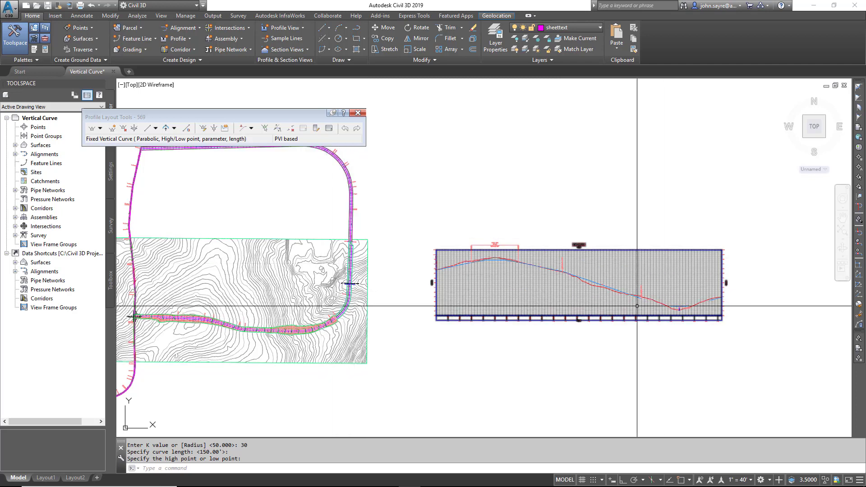
scroll(694, 318, "up", 4)
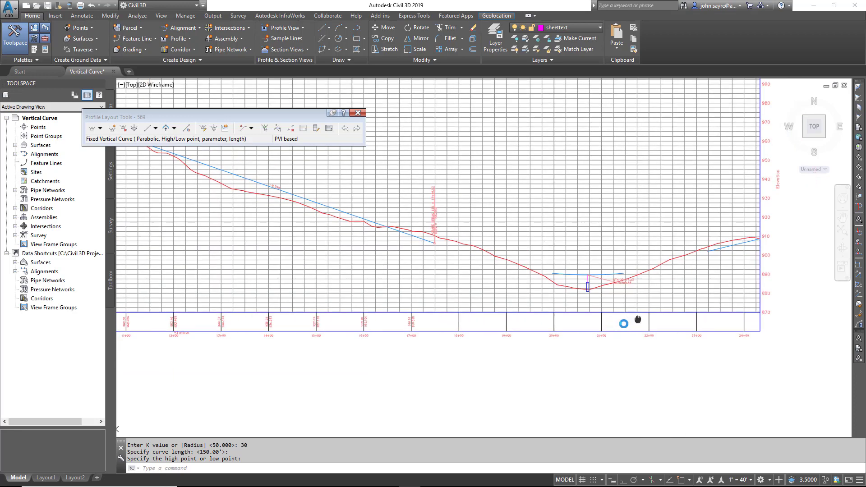
scroll(609, 325, "up", 2)
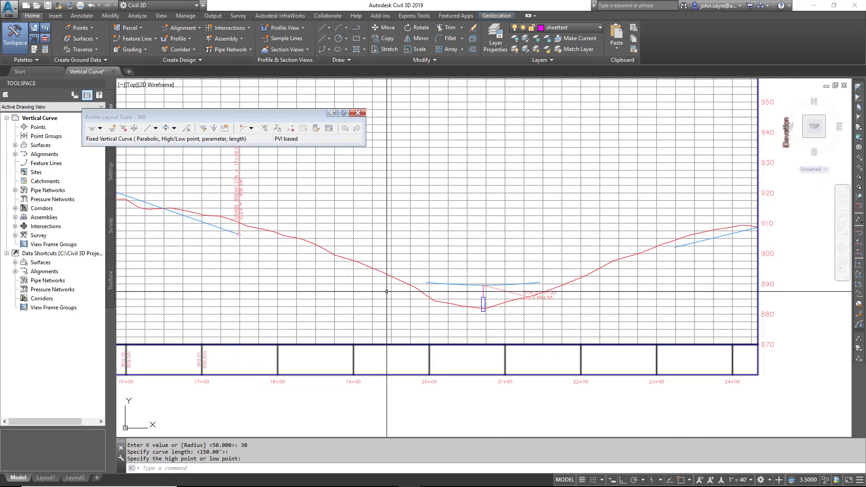
scroll(512, 287, "up", 2)
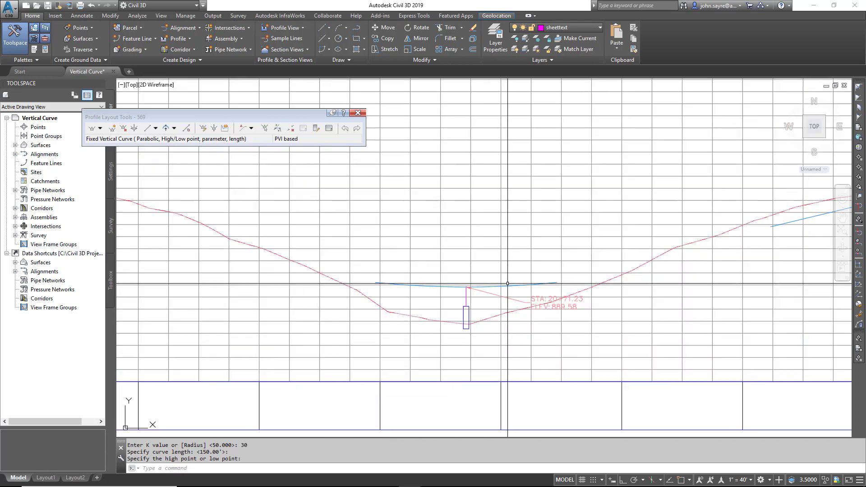
Lengthen the culvert sag curve by stretching its end grip outward twice
left_click(446, 287)
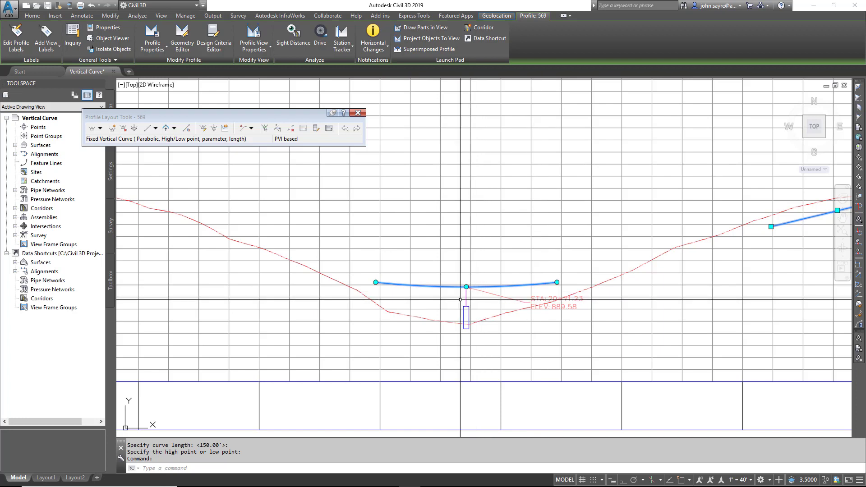
left_click(376, 282)
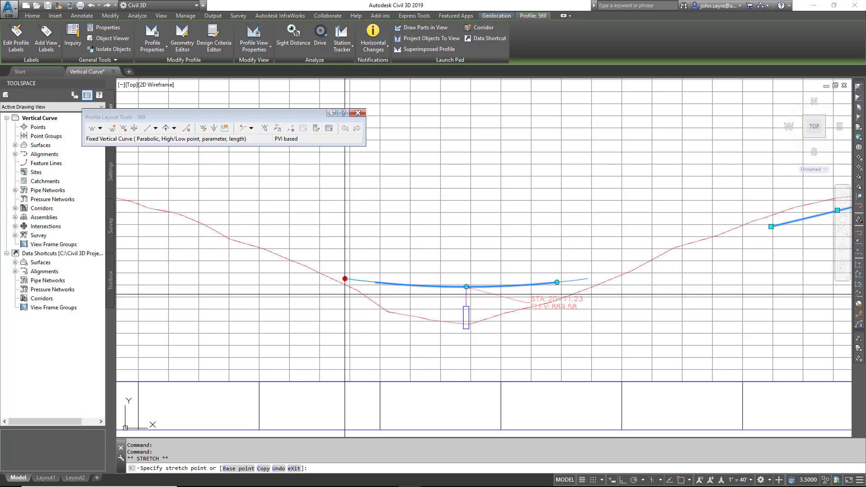
left_click(344, 294)
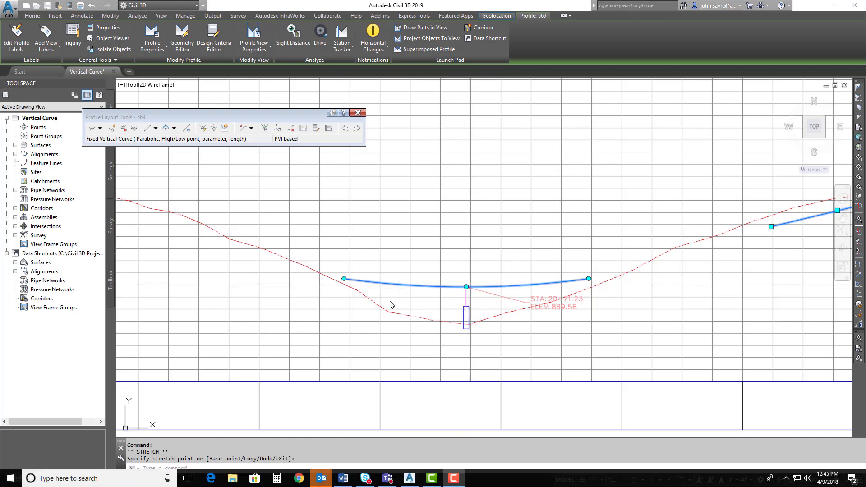
left_click(345, 278)
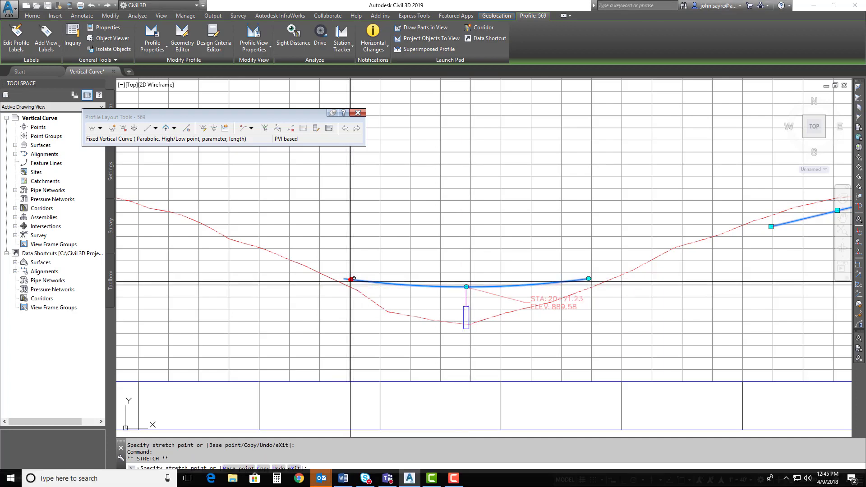
left_click(360, 281)
scroll(577, 293, "down", 2)
middle_click_drag(578, 293, 601, 290)
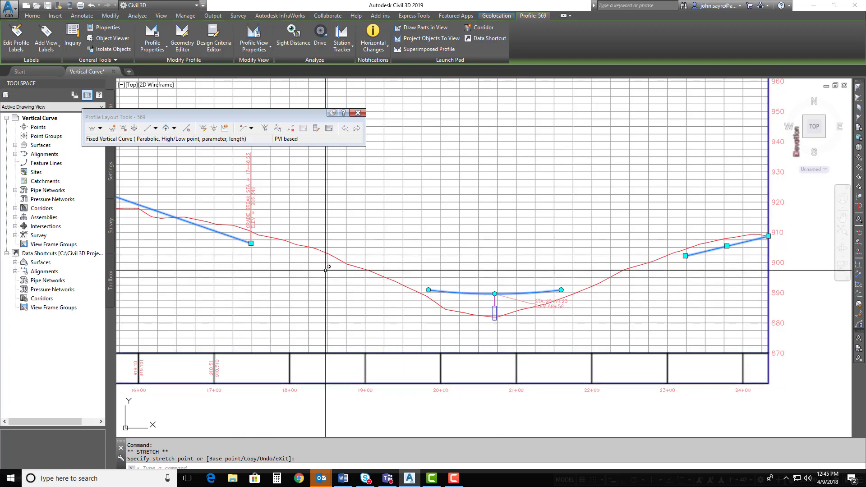
left_click(156, 129)
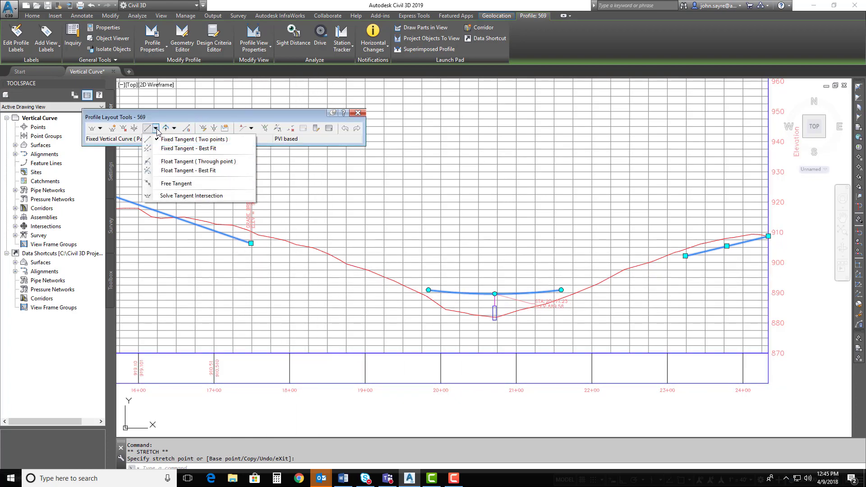
left_click(183, 163)
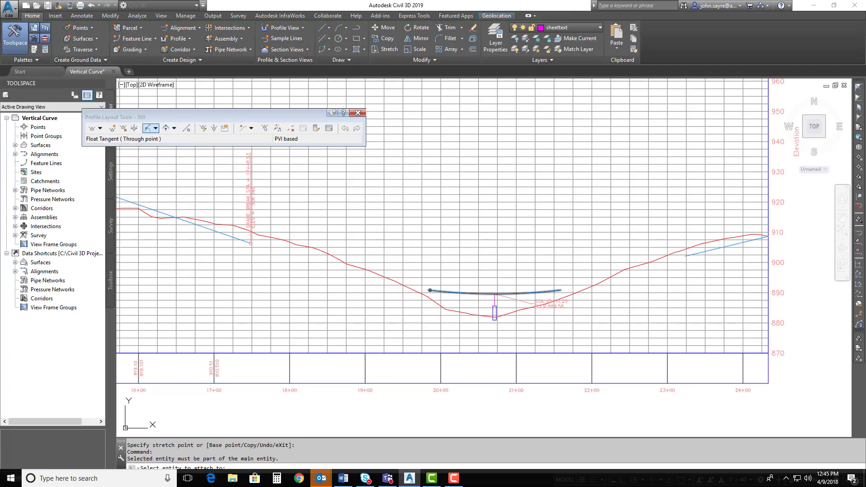
left_click(430, 290)
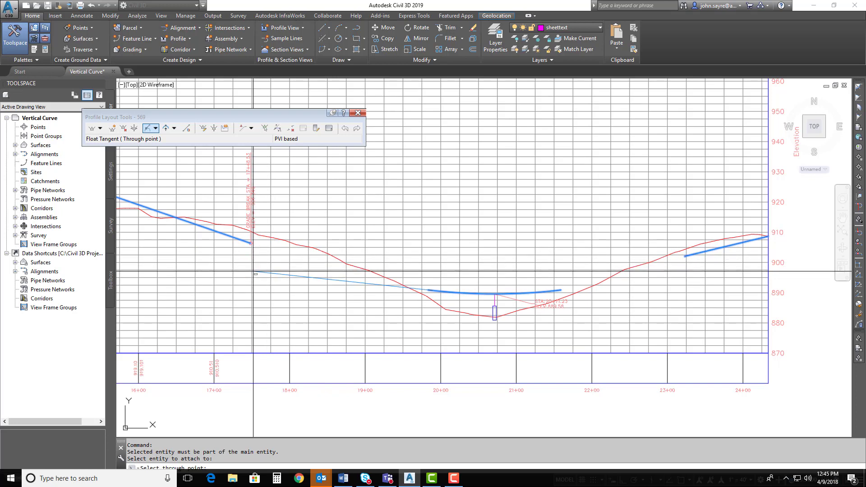
key("Escape")
Widen the sag curve to roughly 18+70 to 22+70, then grab the left tangent's lower end
left_click(427, 291)
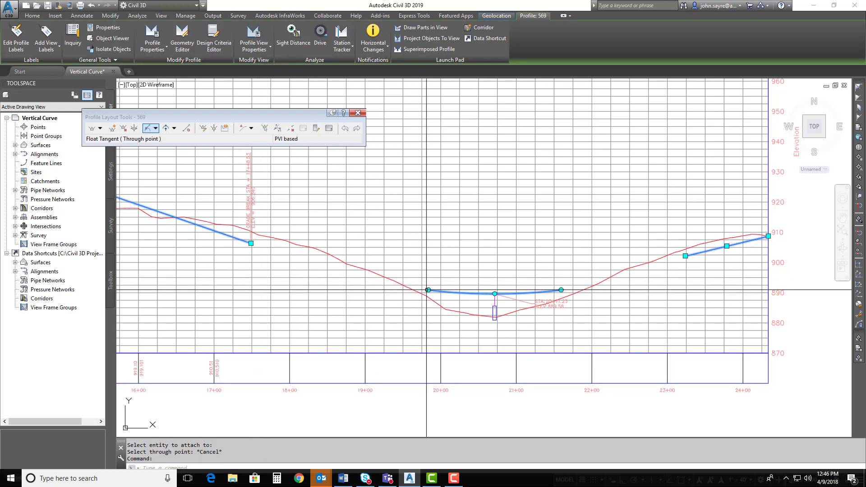
left_click(428, 290)
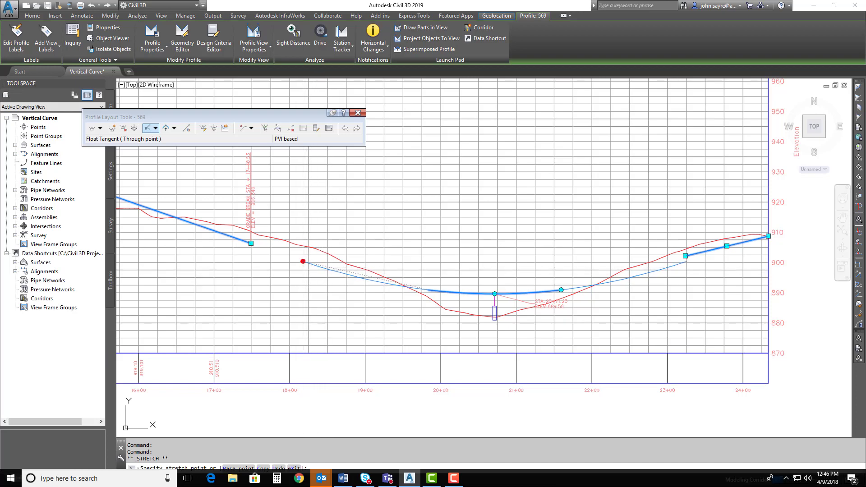
left_click(302, 261)
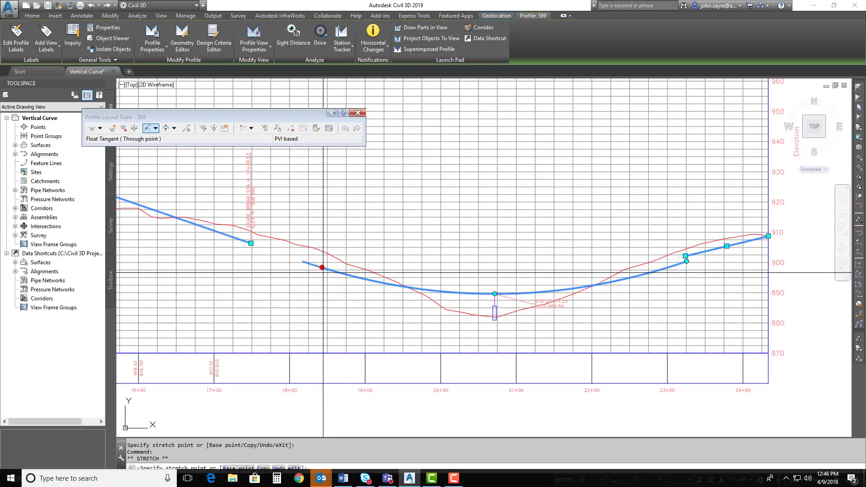
left_click(343, 273)
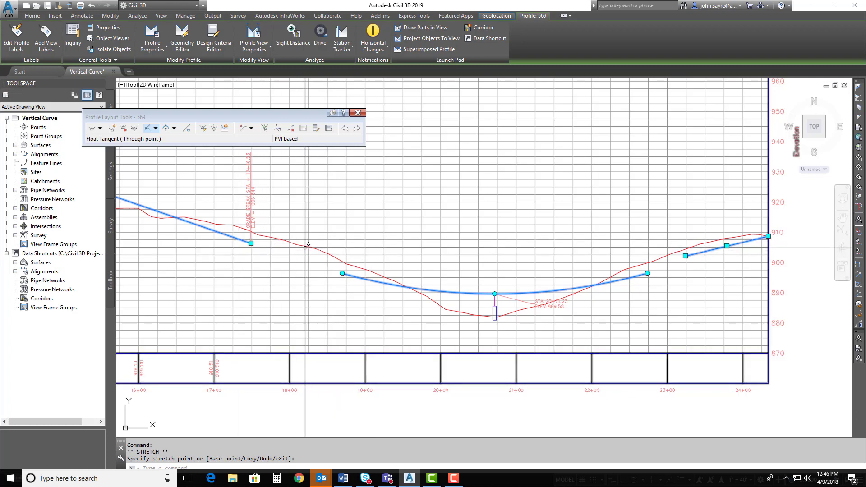
left_click(251, 243)
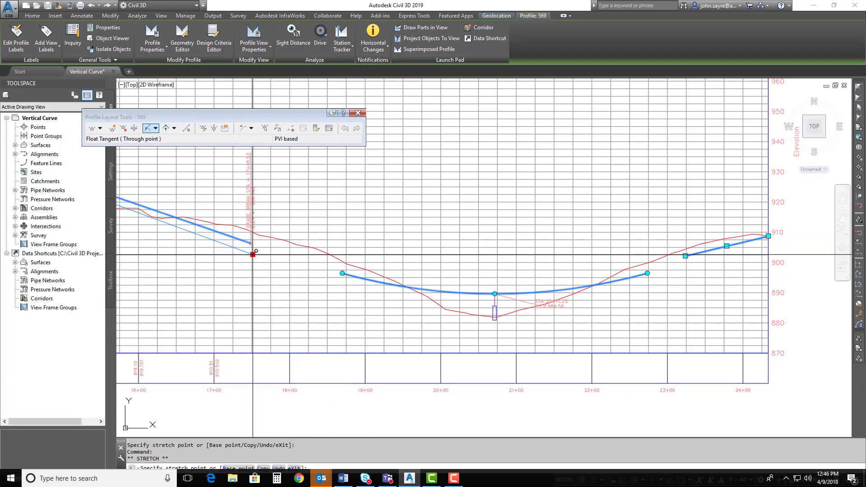
Lower the left tangent's end and join it to the sag curve with a floating tangent
left_click(254, 255)
left_click(155, 128)
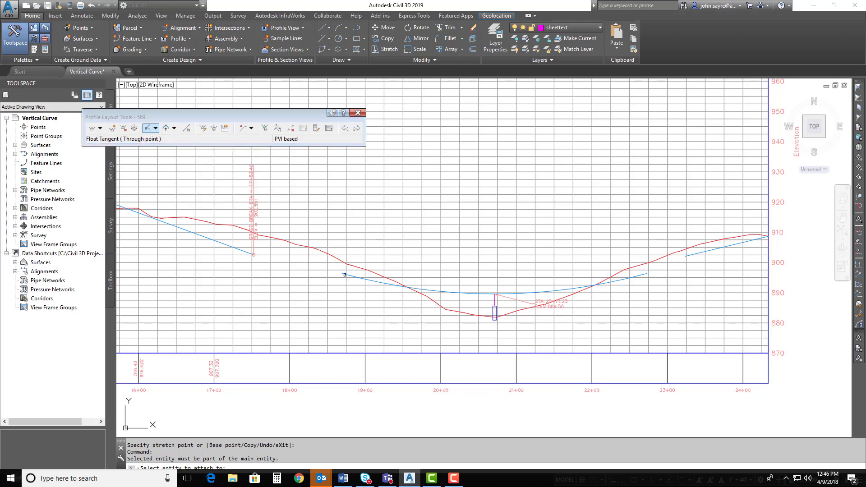
left_click(343, 273)
type("end")
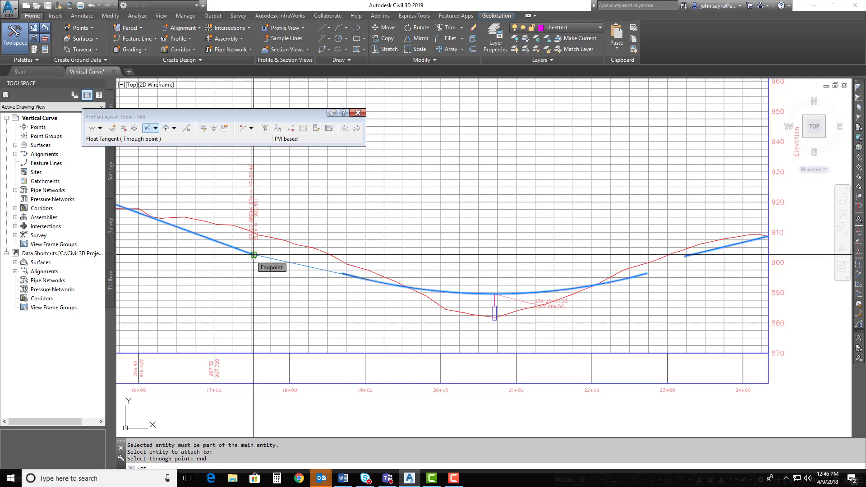
left_click(253, 256)
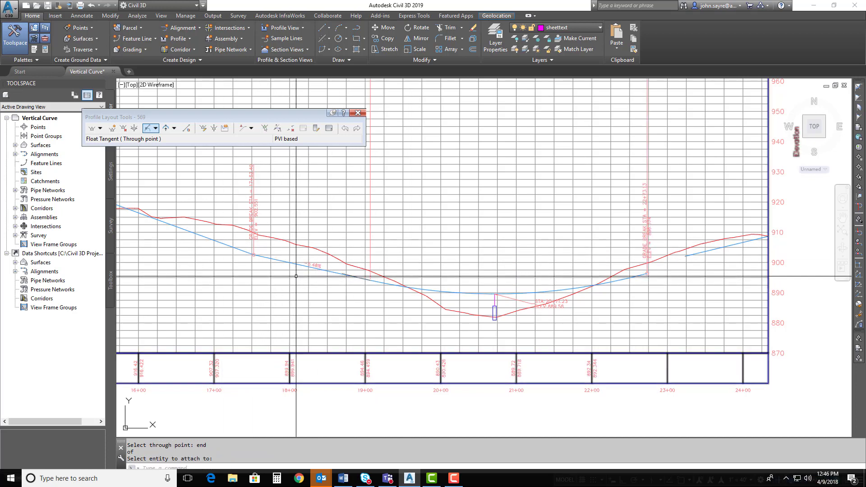
scroll(264, 261, "down", 1)
scroll(305, 282, "down", 1)
scroll(410, 328, "down", 1)
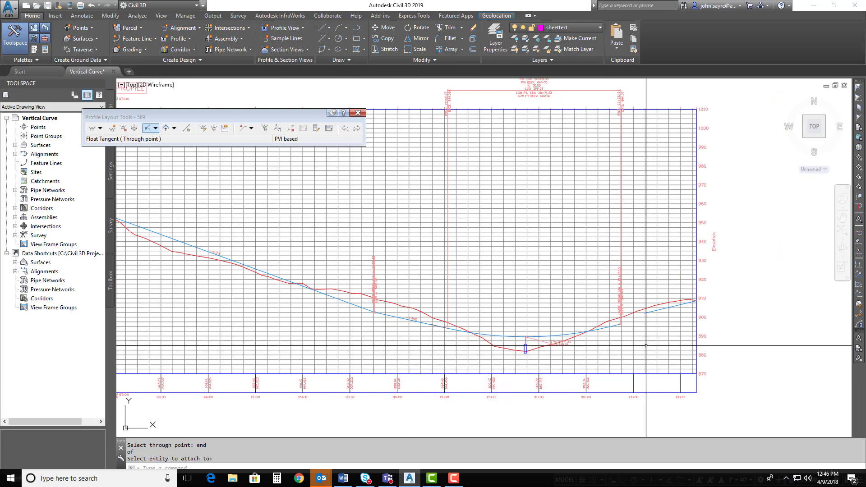
Start another floating tangent from the sag curve, then cancel it
scroll(587, 316, "up", 4)
scroll(555, 303, "up", 1)
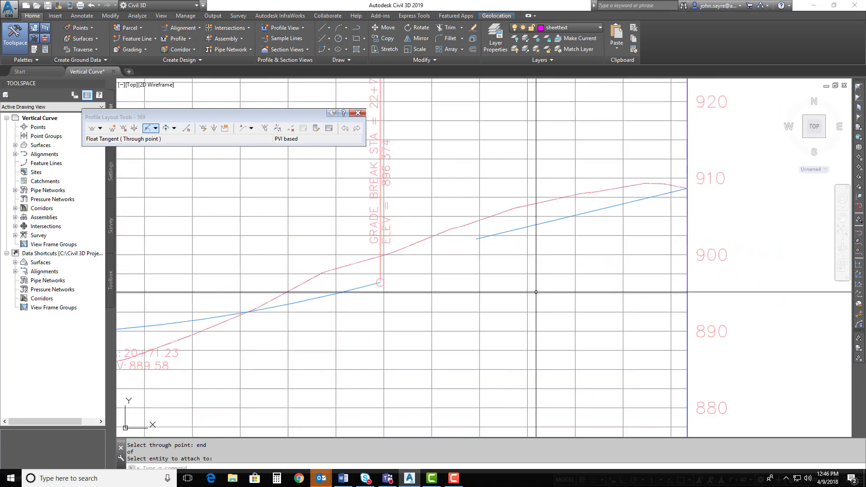
left_click(151, 130)
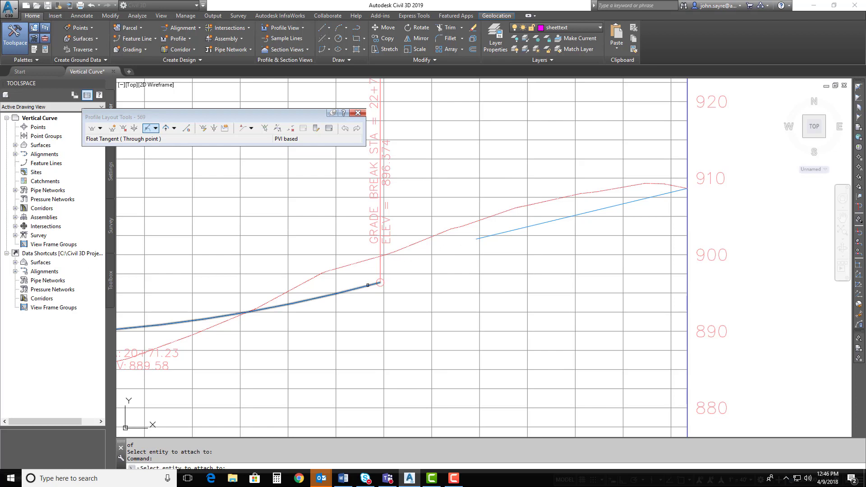
left_click(368, 286)
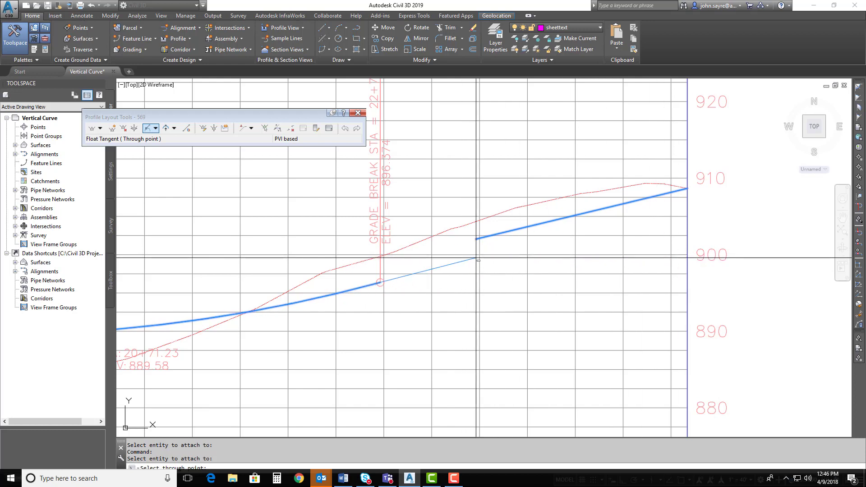
key("Escape")
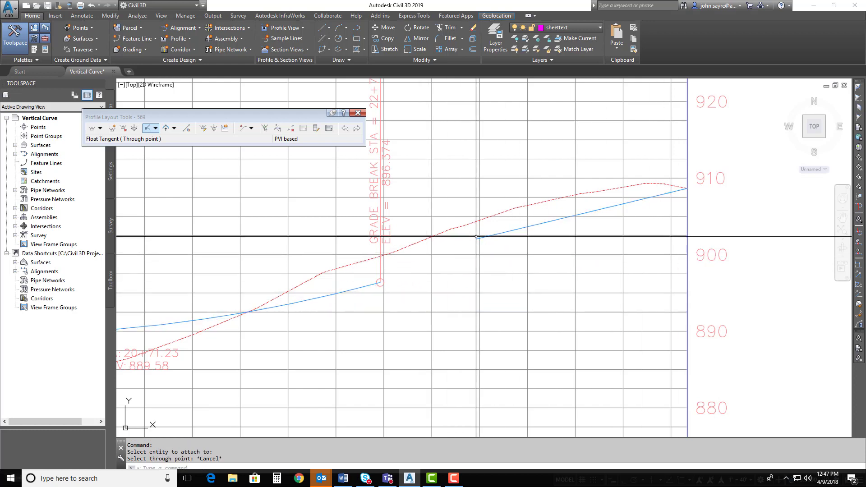
Drop the right tangent's starting point slightly lower with its grip
left_click(478, 237)
left_click(476, 239)
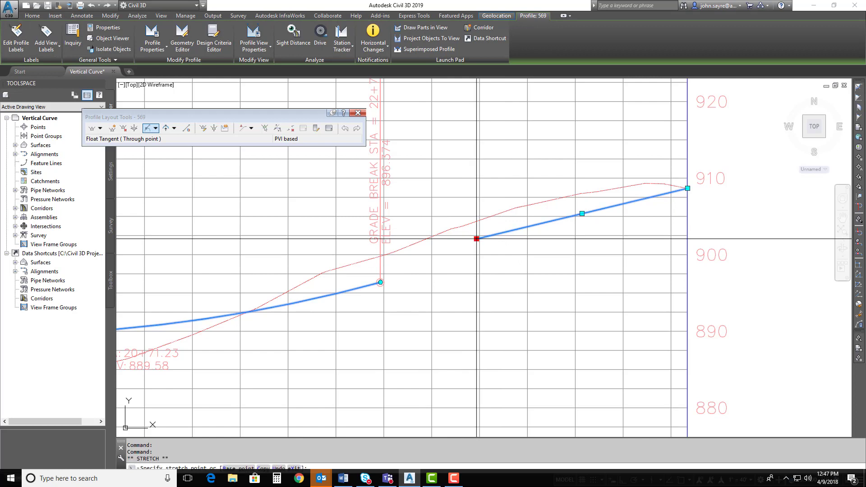
left_click(476, 251)
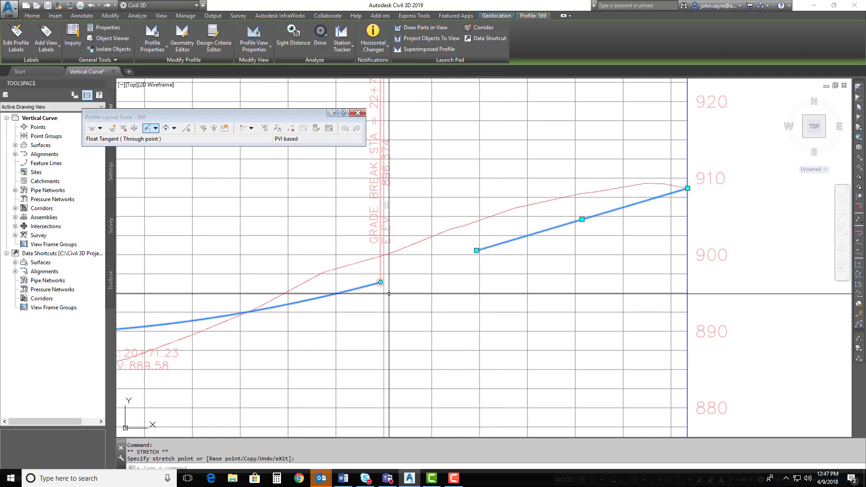
Try a floating tangent through a point on the right tangent, then cancel it
left_click(155, 130)
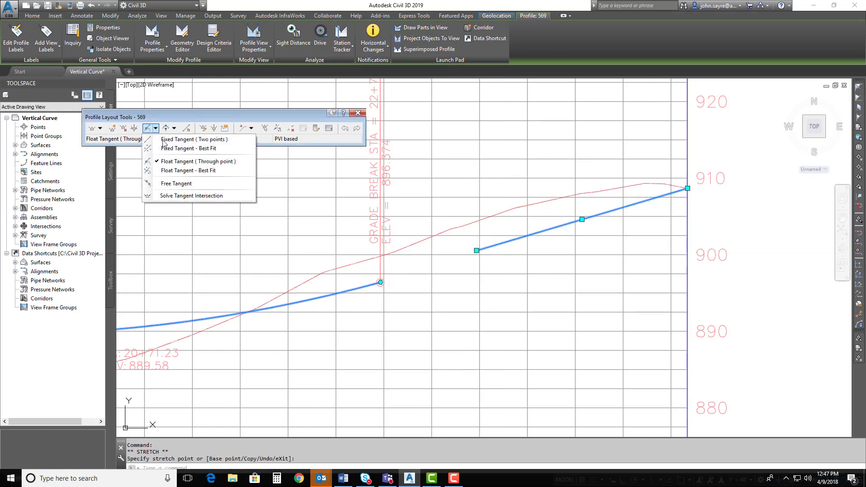
left_click(171, 162)
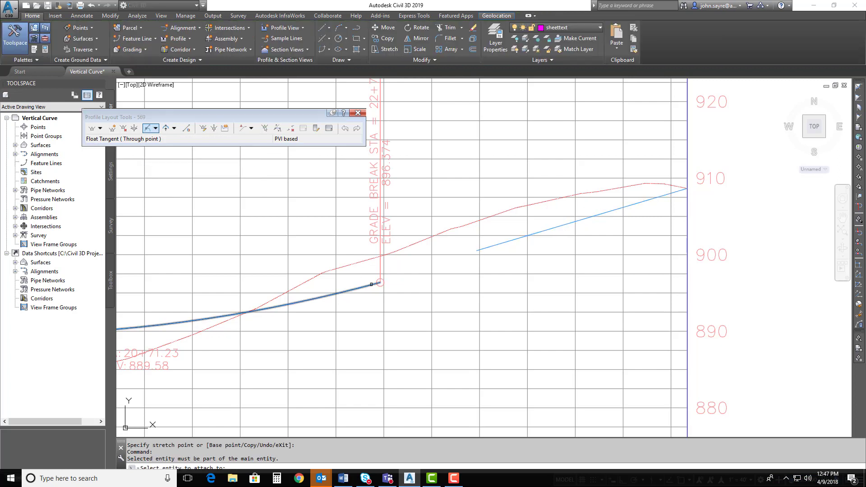
left_click(481, 249)
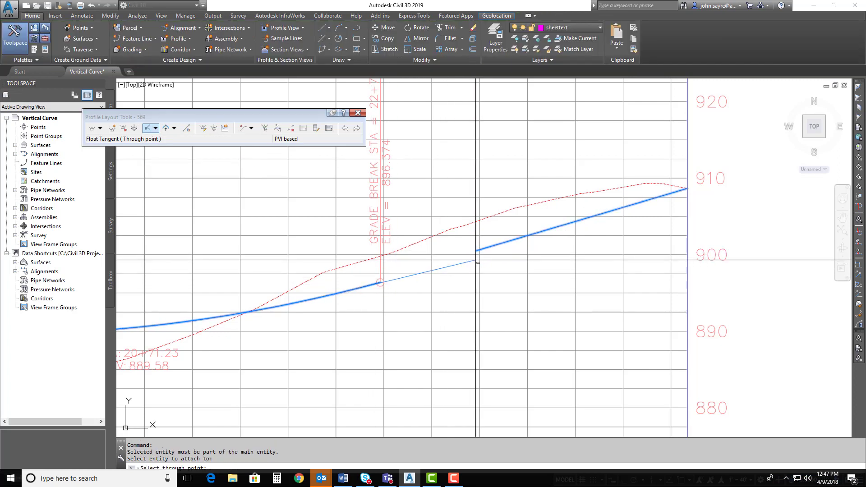
key("Escape")
Drop the right tangent's starting point lower again and show the whole sag profile
left_click(478, 251)
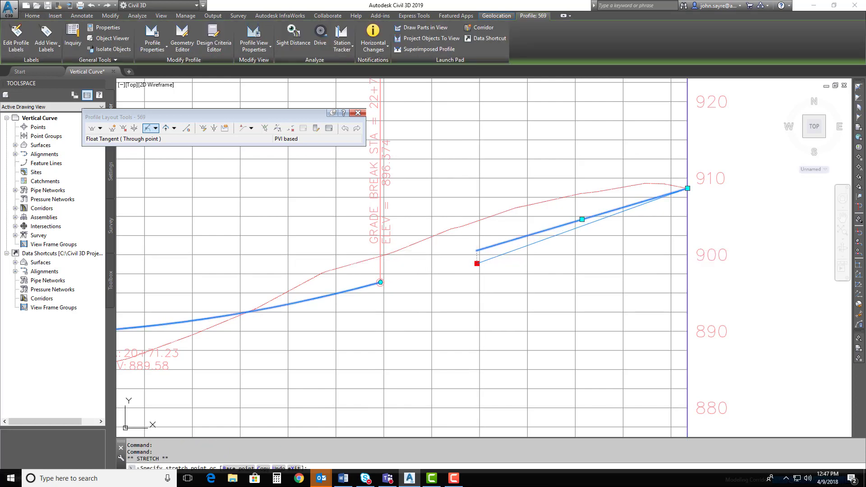
left_click(477, 263)
scroll(379, 289, "down", 2)
middle_click_drag(376, 291, 501, 278)
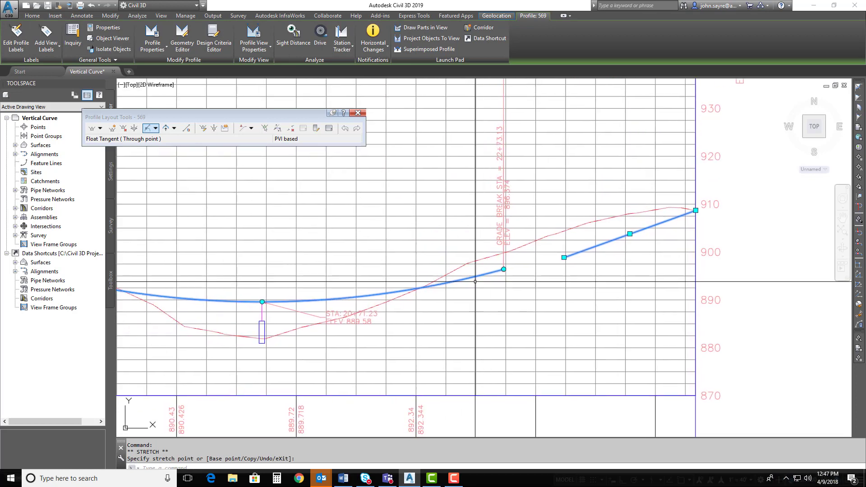
scroll(507, 279, "down", 2)
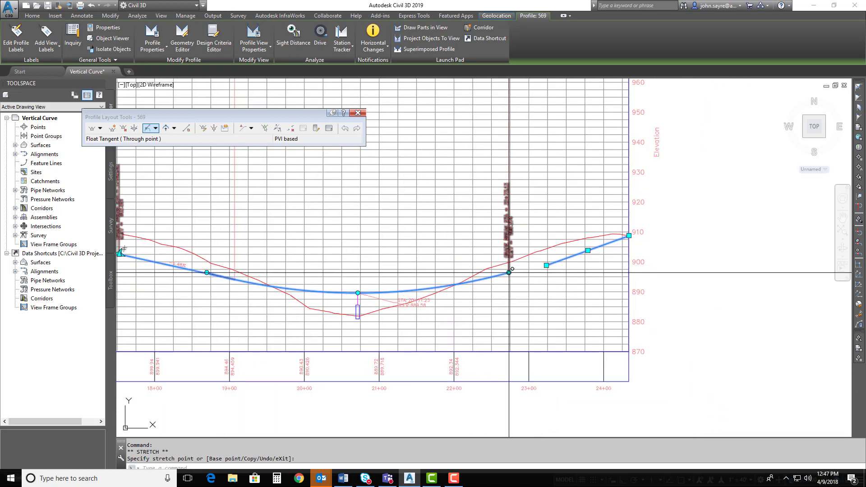
Raise the grade break to elevation 897.827 and start a floating tangent from the sag curve
left_click(509, 272)
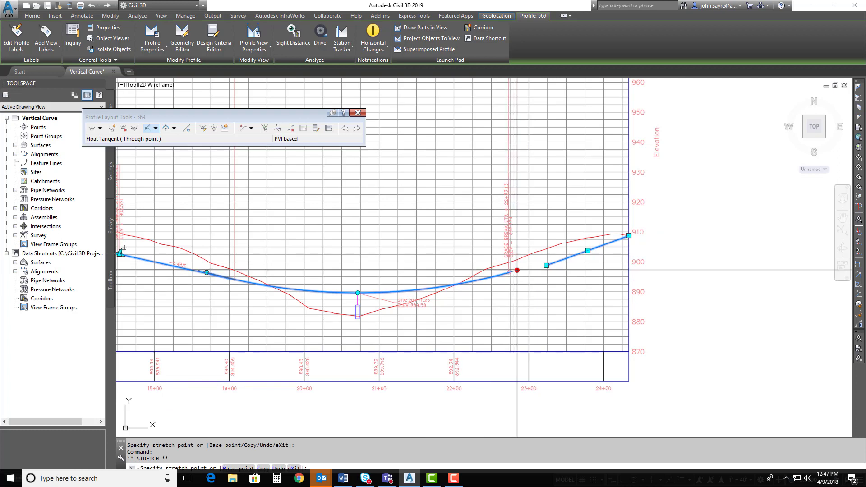
left_click(524, 268)
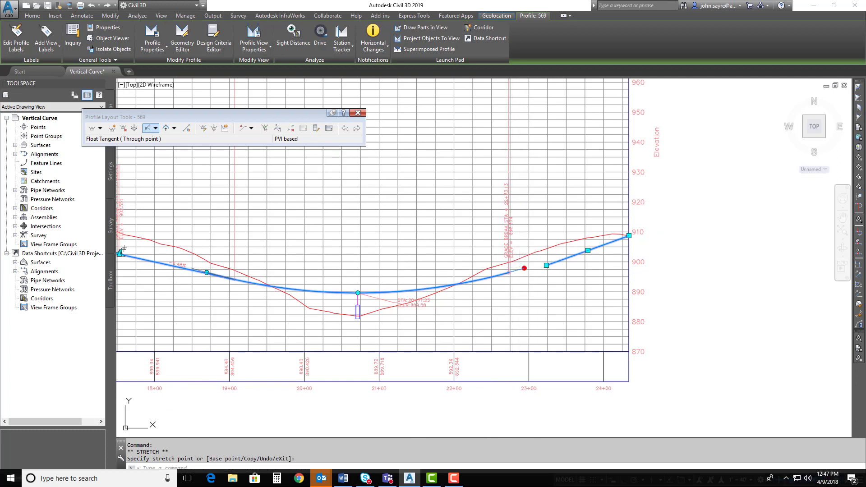
scroll(555, 278, "up", 2)
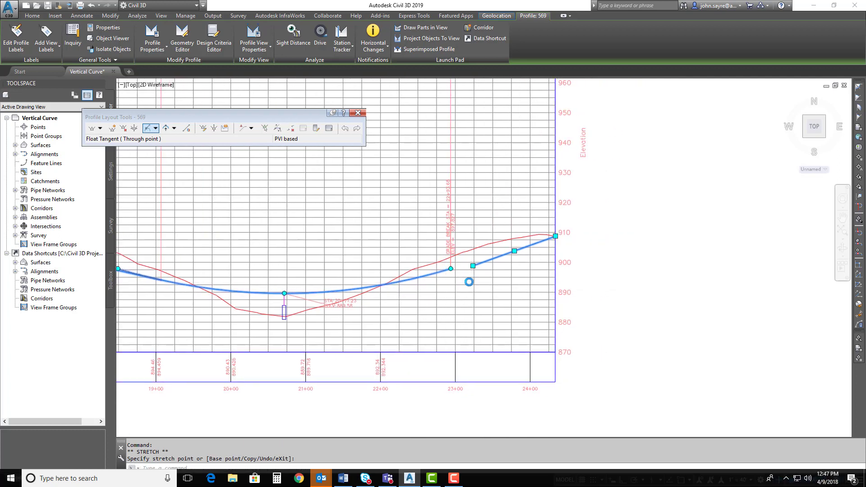
scroll(465, 278, "up", 2)
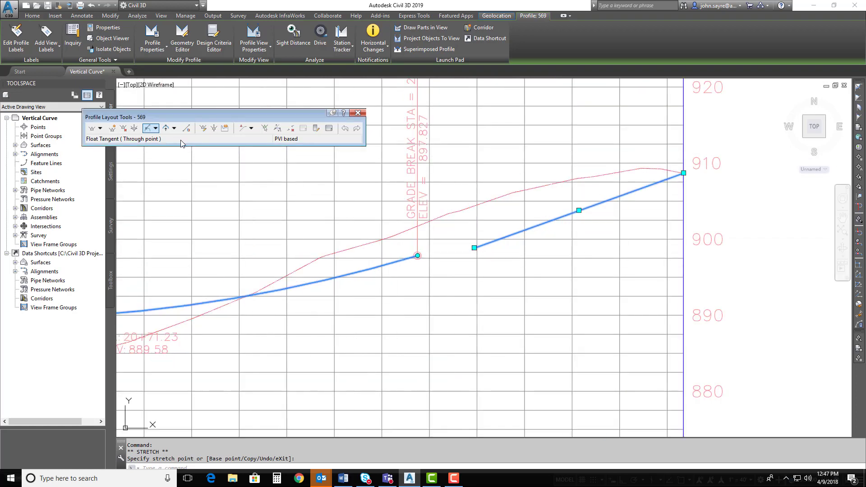
left_click(152, 130)
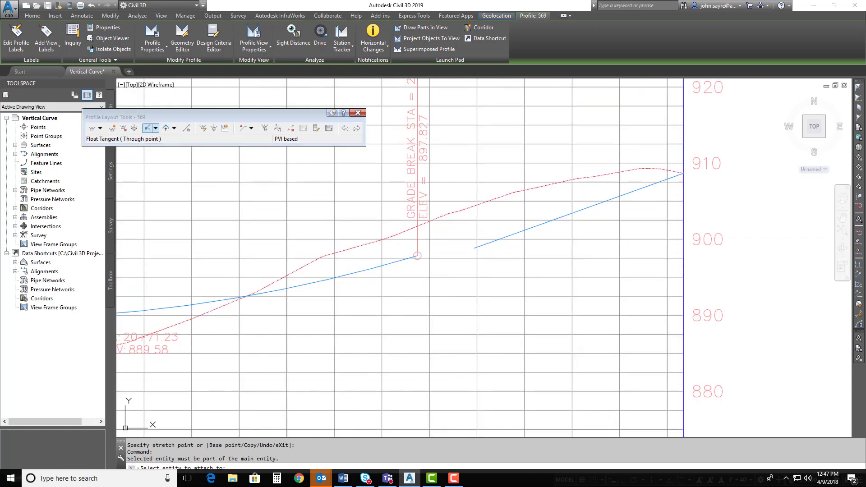
left_click(406, 260)
type("end")
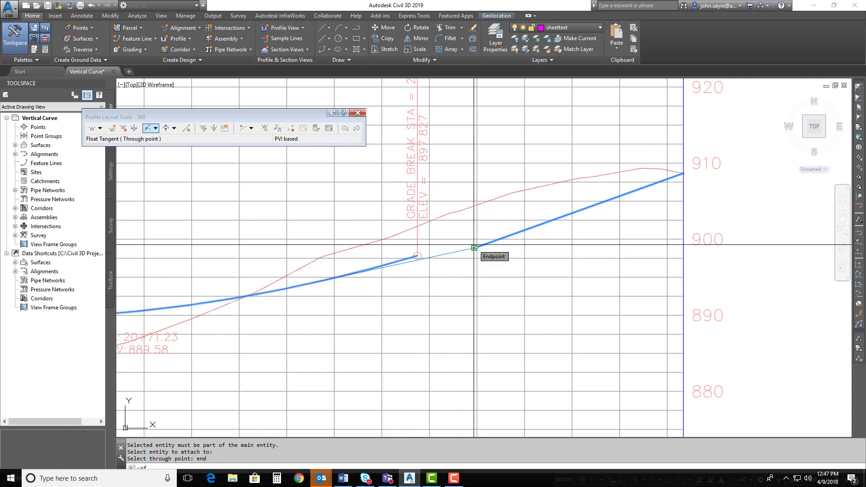
Pass the floating tangent through the right tangent's start, closing the gap
left_click(474, 247)
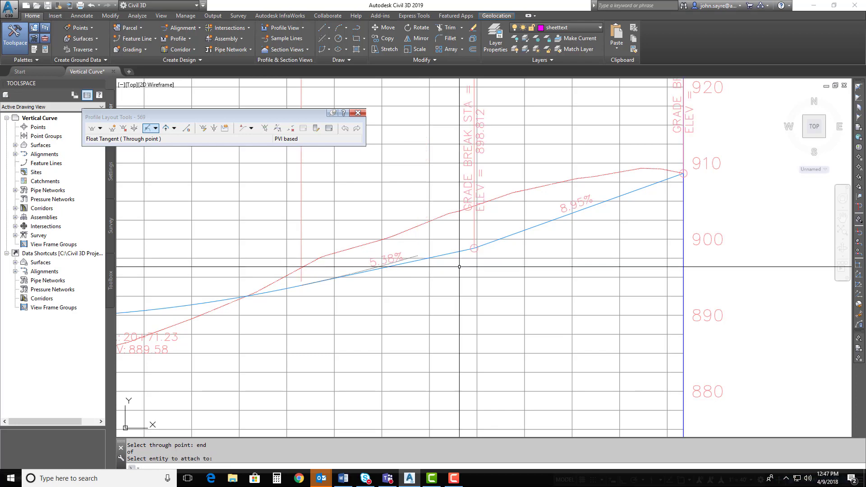
scroll(459, 267, "down", 5)
middle_click_drag(384, 343, 546, 337)
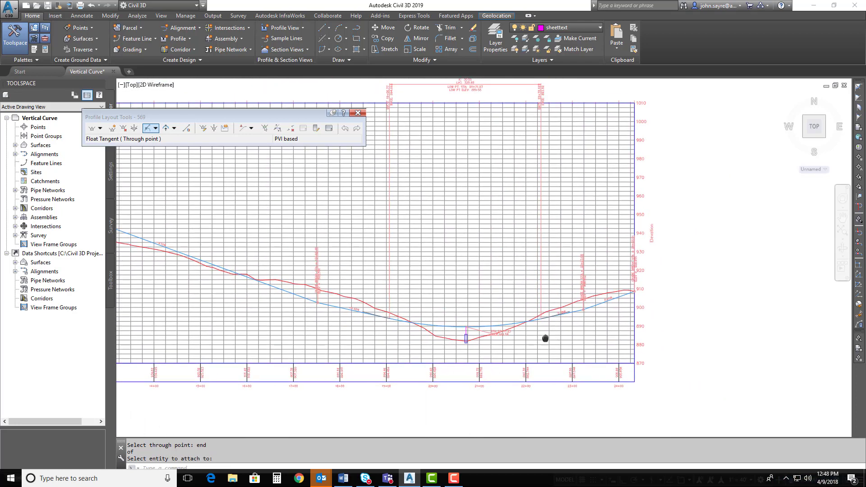
middle_click_drag(492, 178, 490, 206)
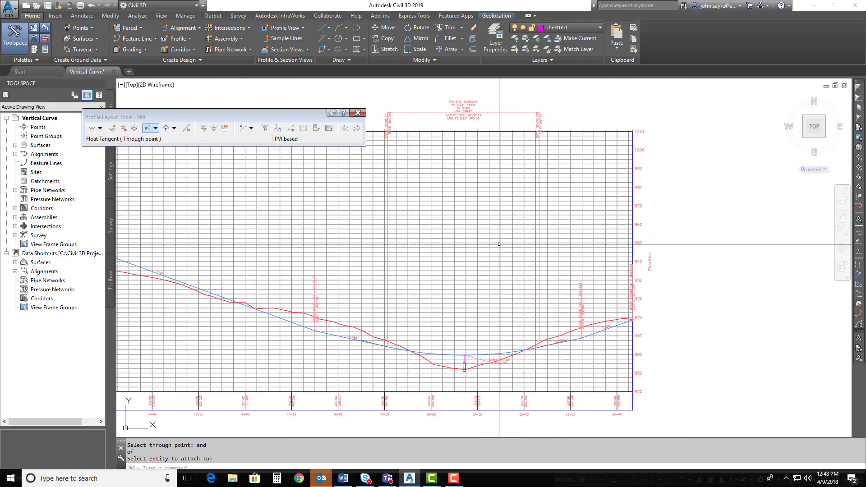
key("Escape")
Move the sag curve's label block down into the profile grid
left_click(464, 112)
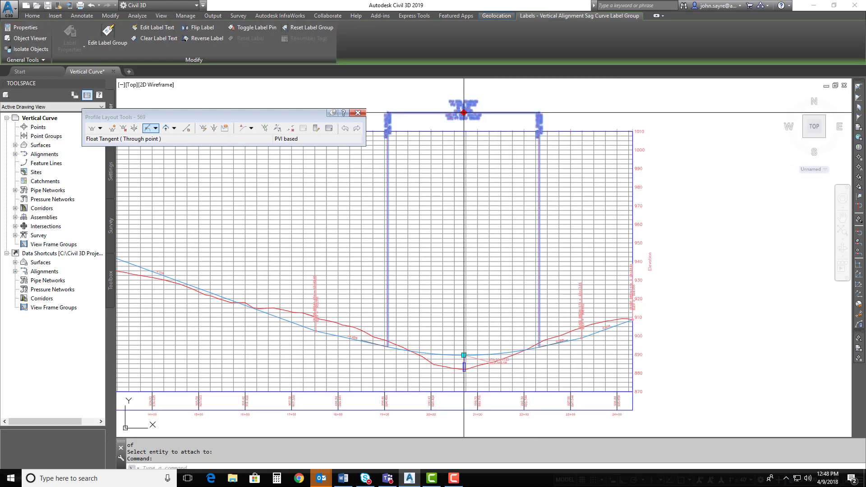
left_click(464, 281)
scroll(353, 265, "up", 2)
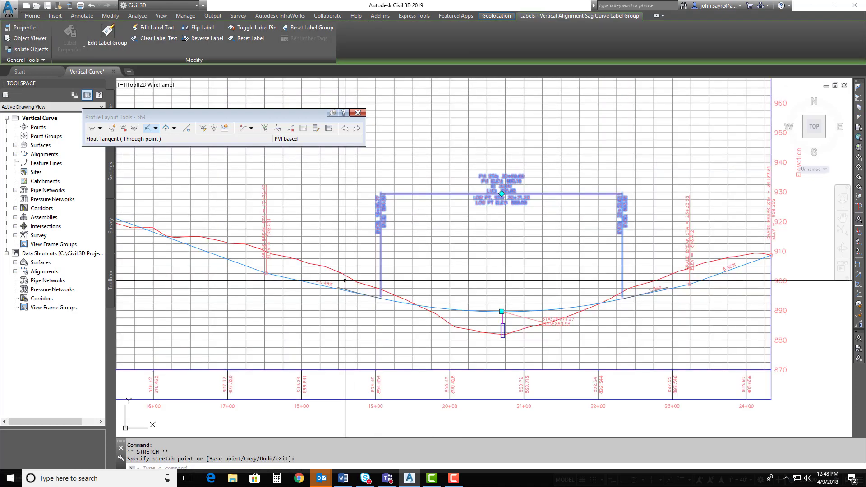
left_click(174, 130)
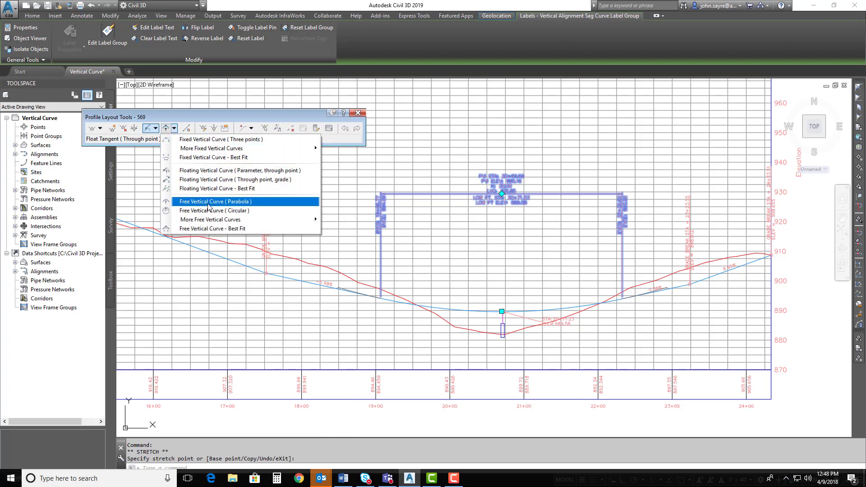
Add a K-30 free parabolic curve joining the left tangent to the sag curve
left_click(229, 201)
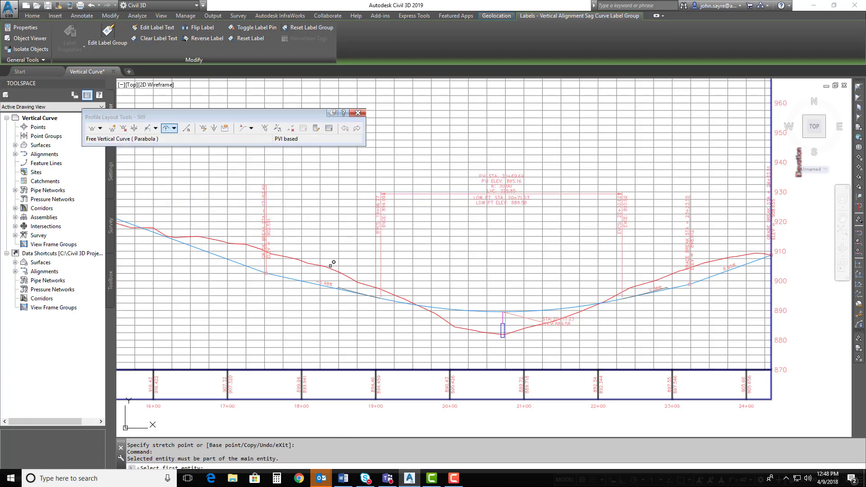
left_click(256, 269)
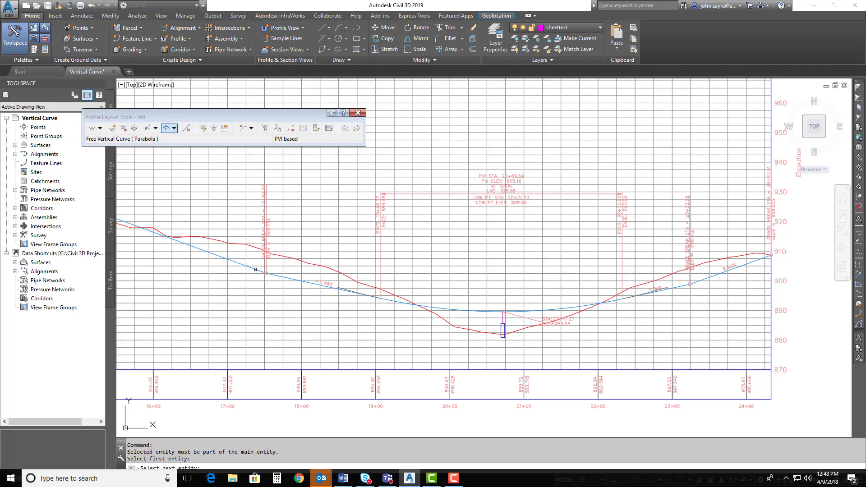
left_click(279, 277)
type("30")
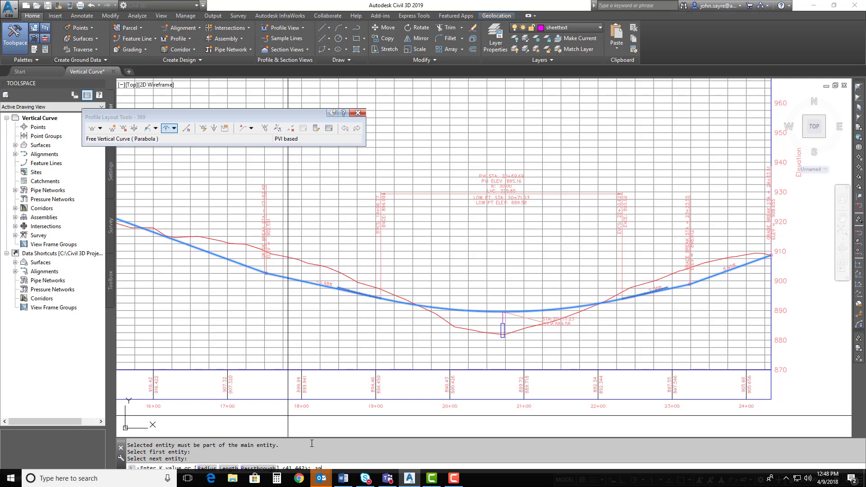
key("Return")
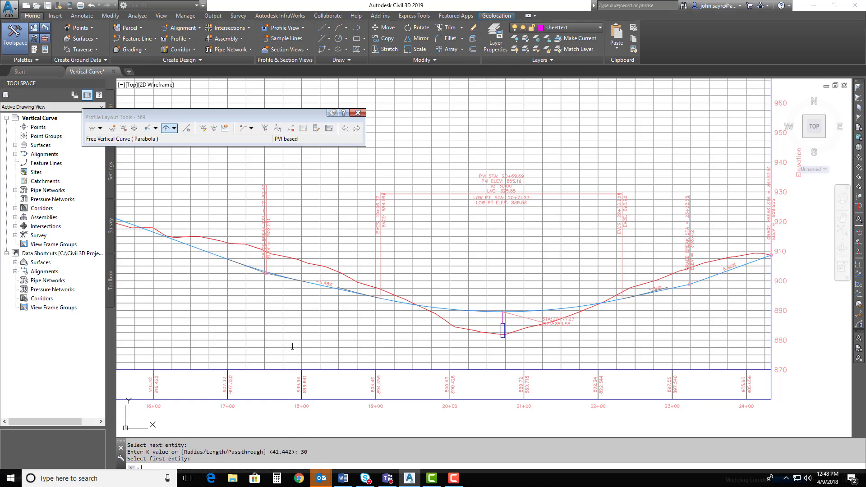
scroll(295, 266, "down", 2)
scroll(307, 315, "up", 2)
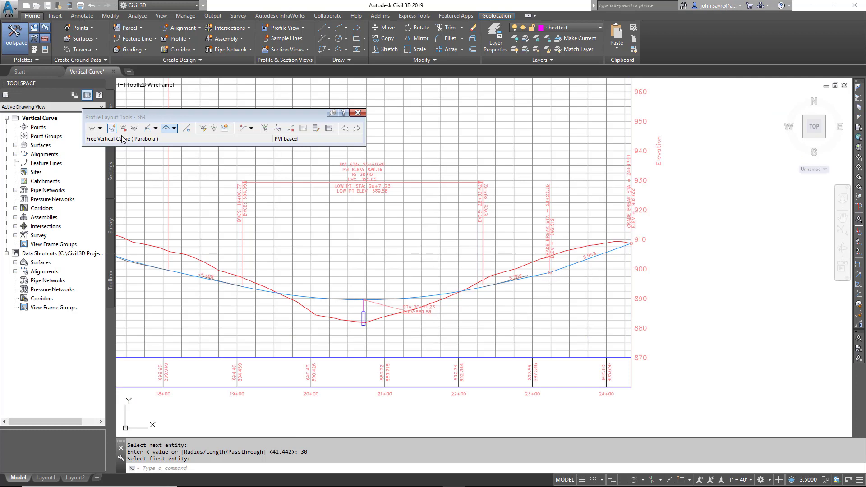
Add a second K-30 free parabolic curve on the right side of the sag curve
left_click(166, 129)
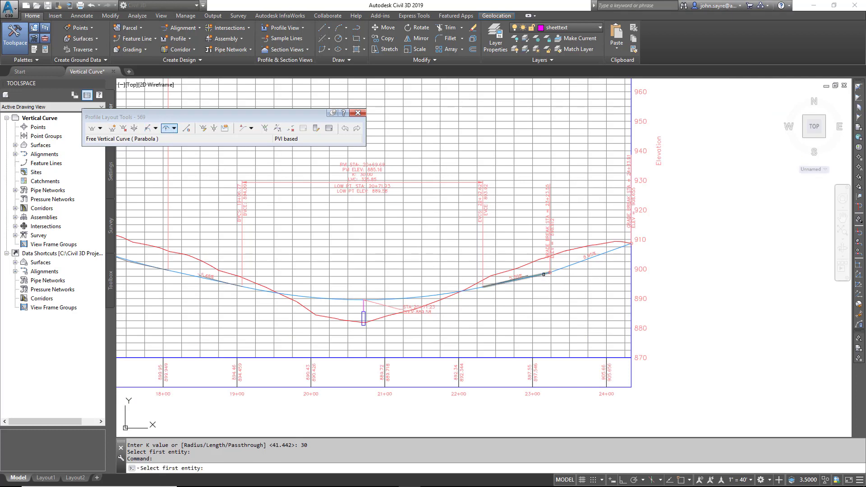
left_click(563, 269)
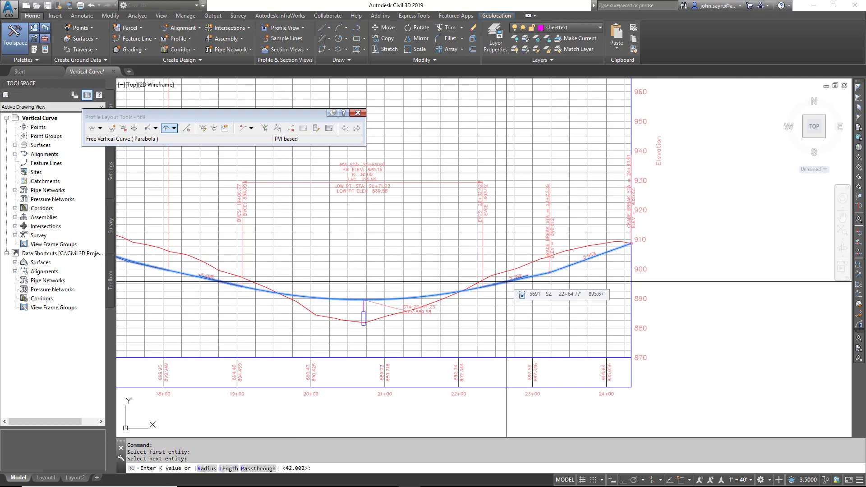
type("30")
key("Return")
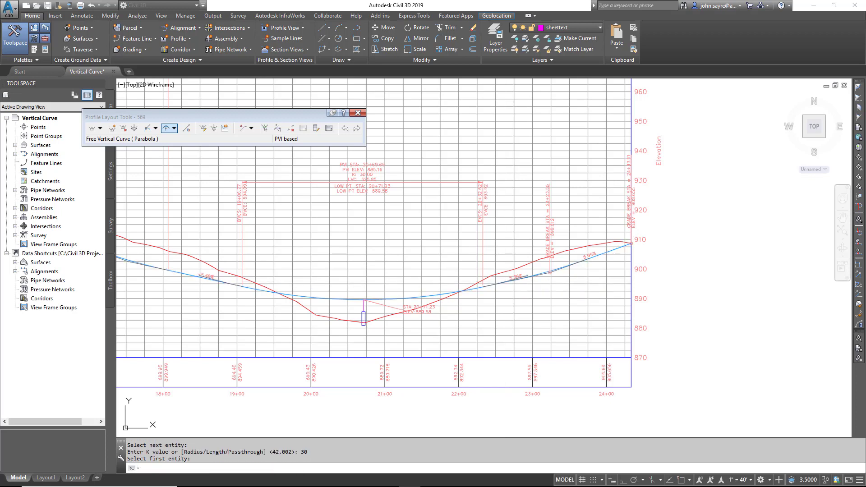
scroll(402, 184, "down", 2)
scroll(402, 184, "down", 1)
Move the right and left PVI labels down closer to the profile
key("Escape")
middle_click_drag(402, 184, 407, 236)
left_click(611, 173)
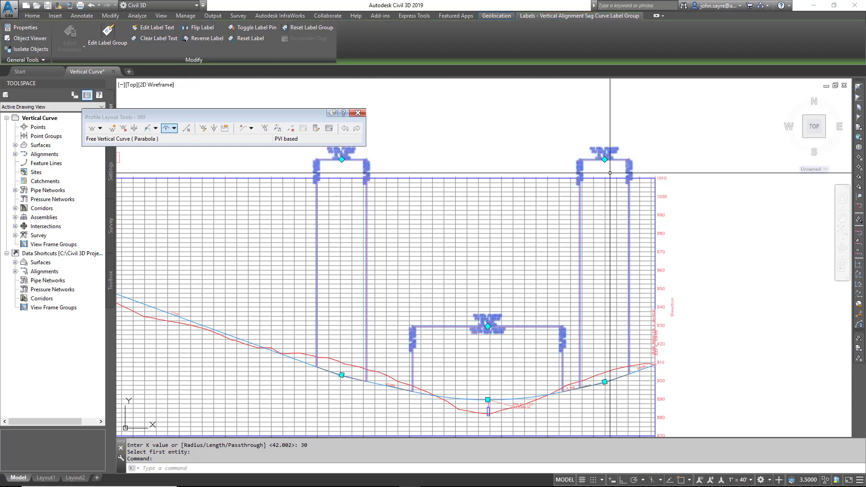
left_click(605, 159)
left_click(605, 311)
left_click(341, 160)
left_click(341, 302)
Reposition the sag curve label at the low point of the profile
middle_click_drag(455, 357, 401, 238)
scroll(435, 276, "up", 6)
scroll(434, 276, "up", 4)
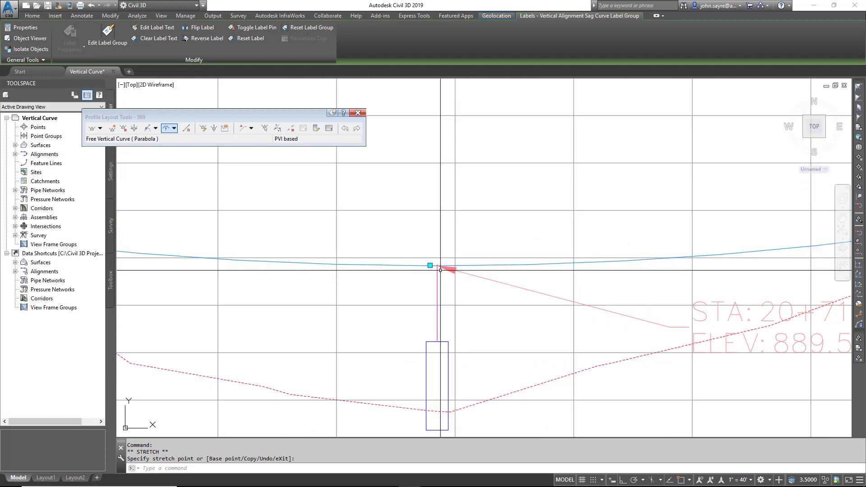
left_click(440, 269)
scroll(440, 269, "down", 4)
scroll(440, 270, "down", 4)
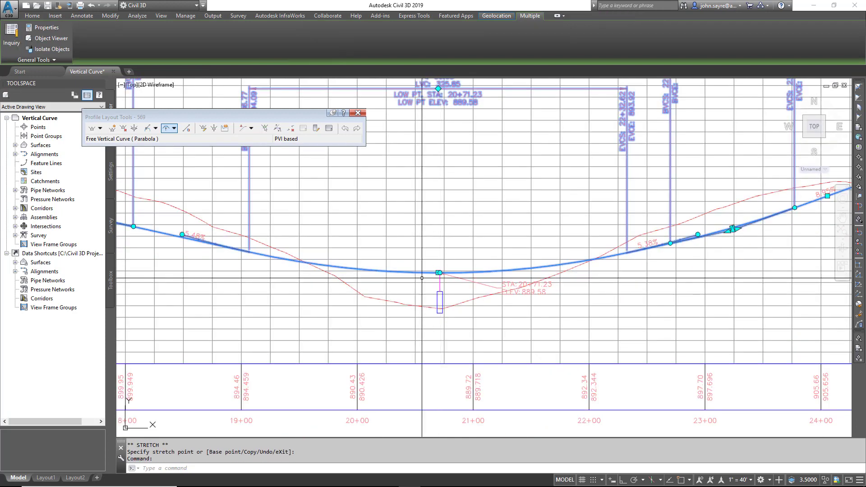
scroll(411, 296, "down", 3)
middle_click_drag(256, 274, 448, 303)
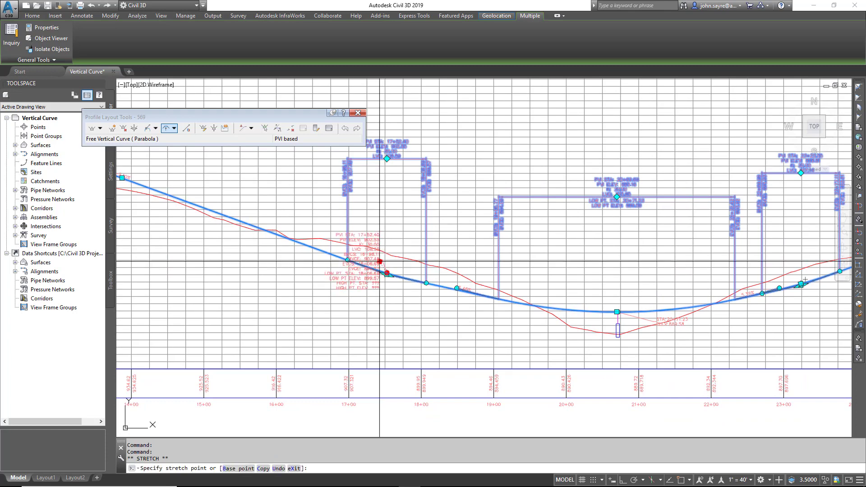
Grip-stretch the left PVI so the sag curve length becomes 288.47
key("Escape")
scroll(380, 265, "up", 5)
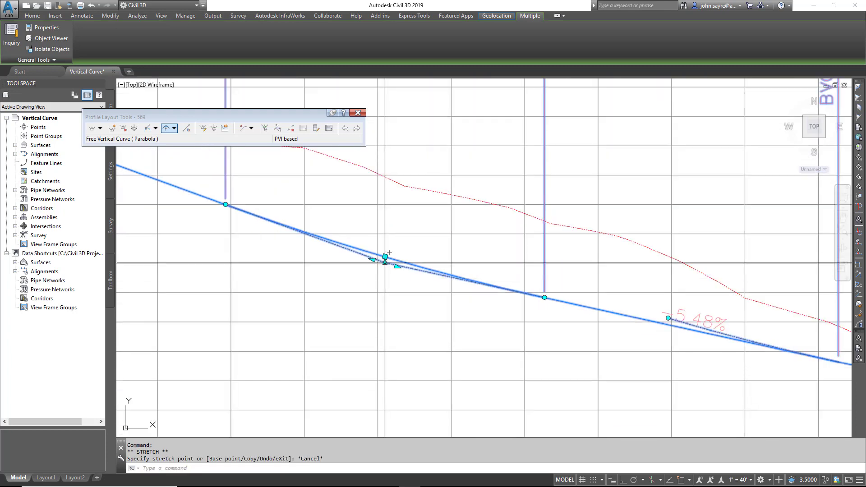
left_click(385, 257)
scroll(385, 259, "down", 5)
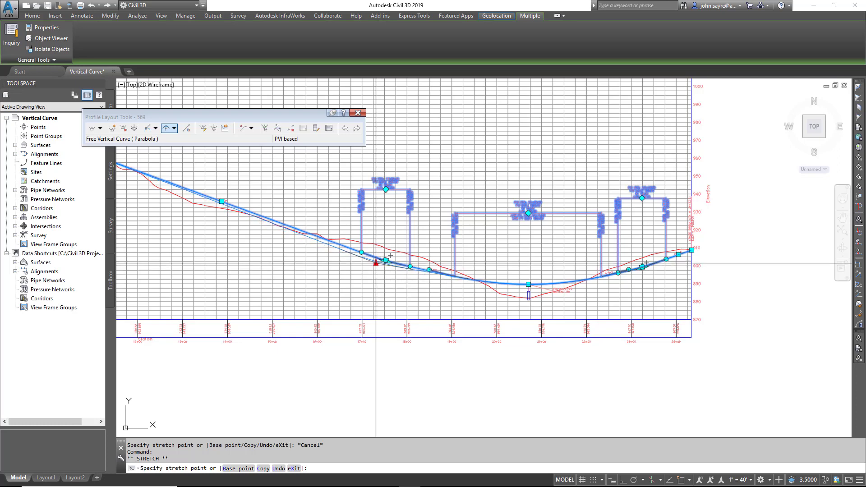
left_click(376, 263)
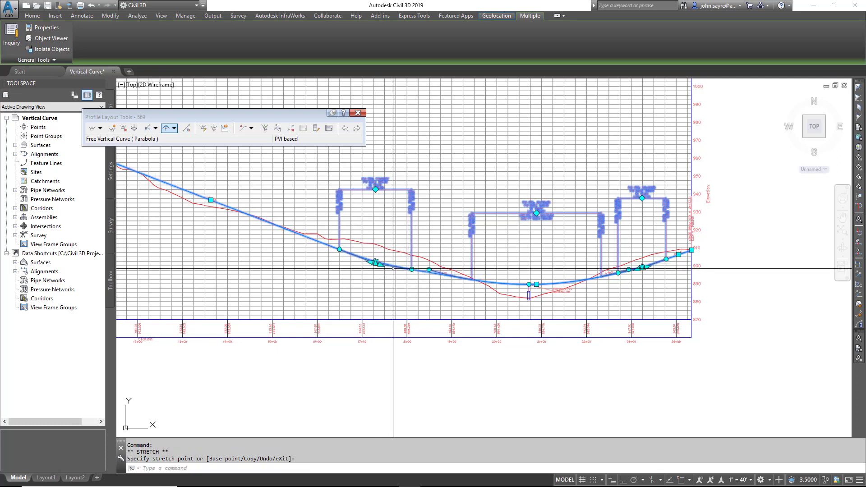
scroll(559, 295, "up", 4)
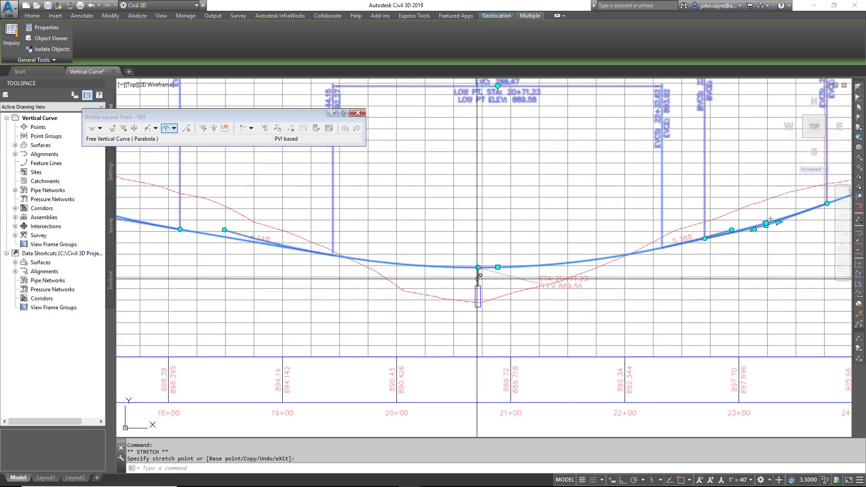
middle_click_drag(509, 176, 435, 228)
key("Escape")
scroll(471, 325, "up", 2)
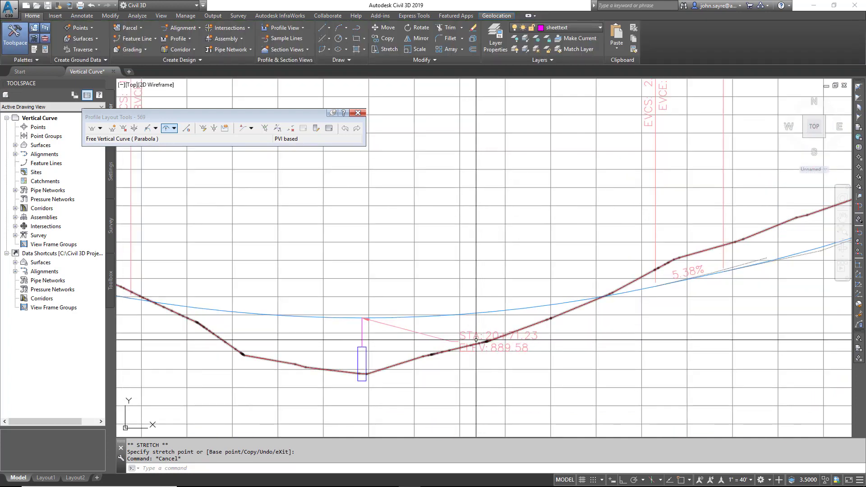
scroll(499, 332, "down", 2)
scroll(516, 256, "up", 2)
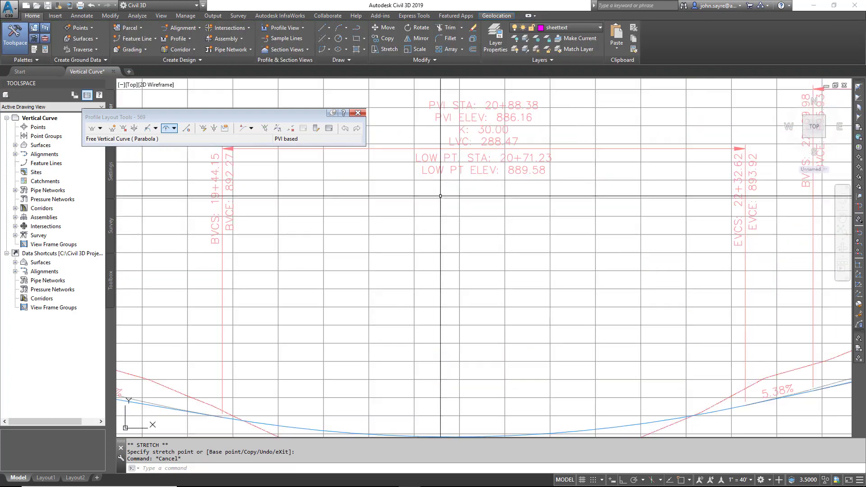
scroll(503, 197, "down", 2)
scroll(478, 306, "up", 2)
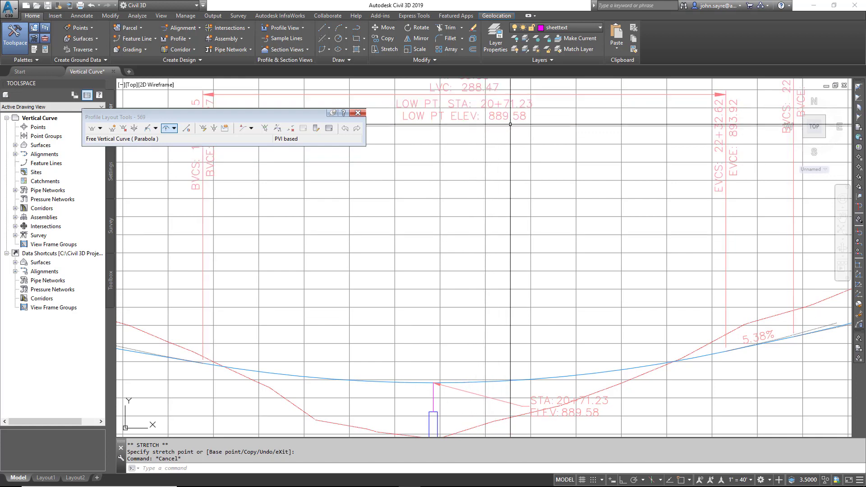
scroll(439, 250, "down", 2)
scroll(497, 271, "down", 2)
scroll(542, 285, "up", 2)
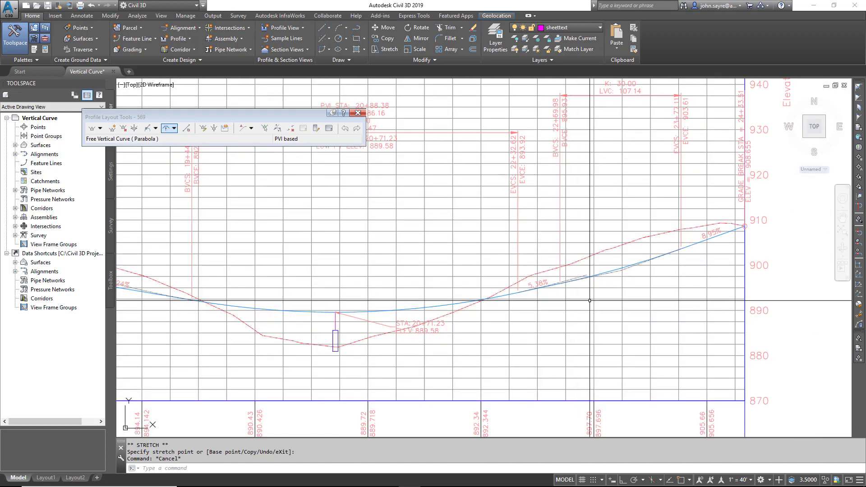
scroll(595, 296, "down", 2)
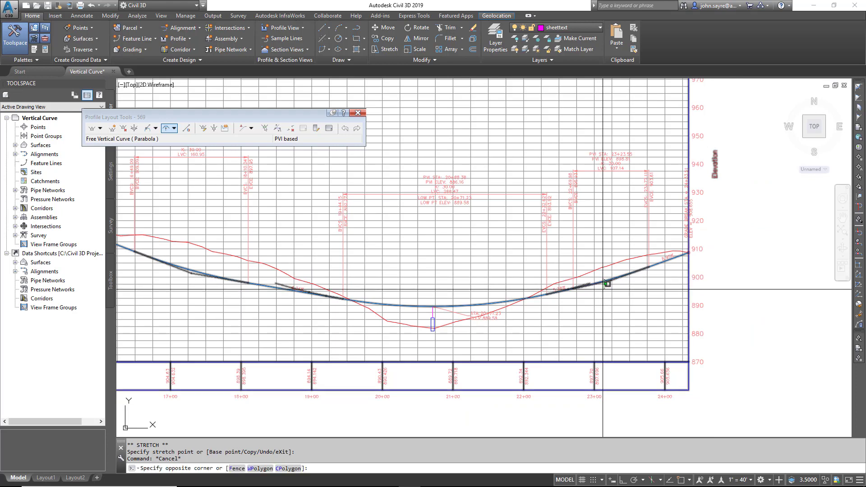
Stretch the right PVI grip to about station 23+42, reshaping the right free curve
left_click(600, 280)
left_click(613, 280)
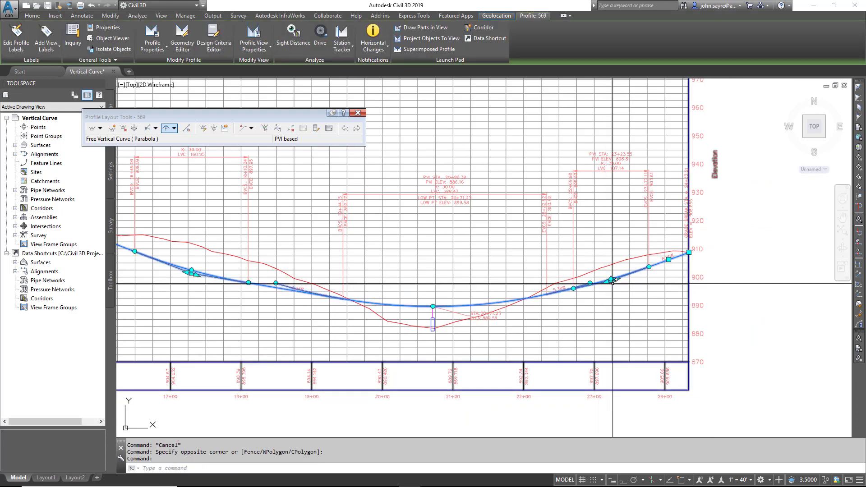
left_click(612, 279)
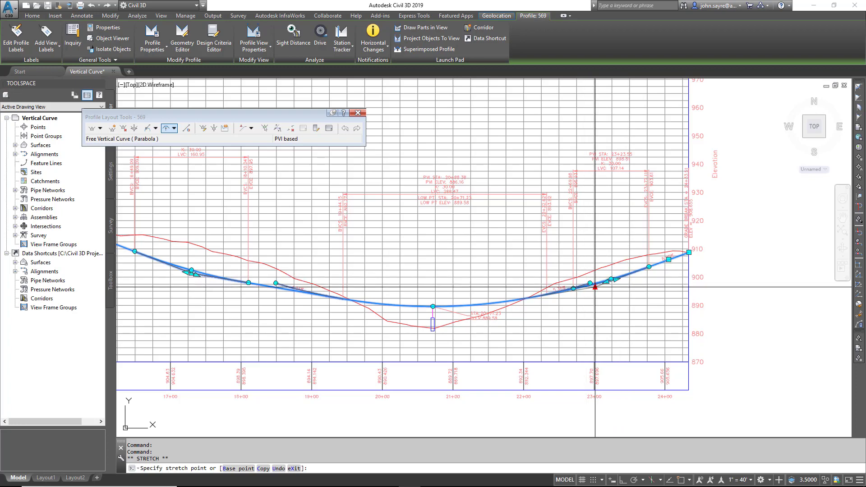
left_click(624, 276)
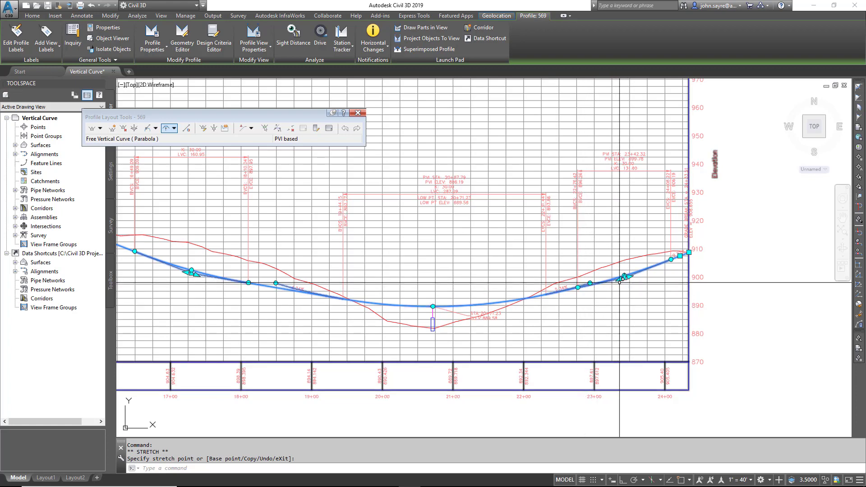
scroll(576, 308, "down", 2)
key("Escape")
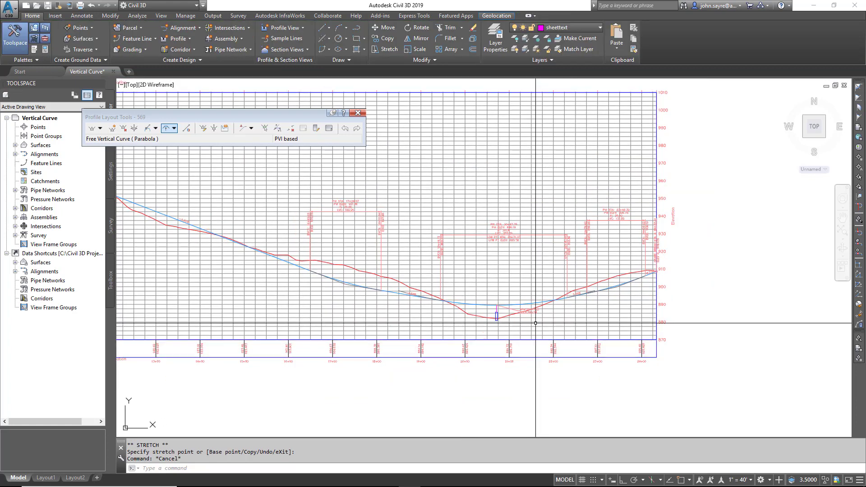